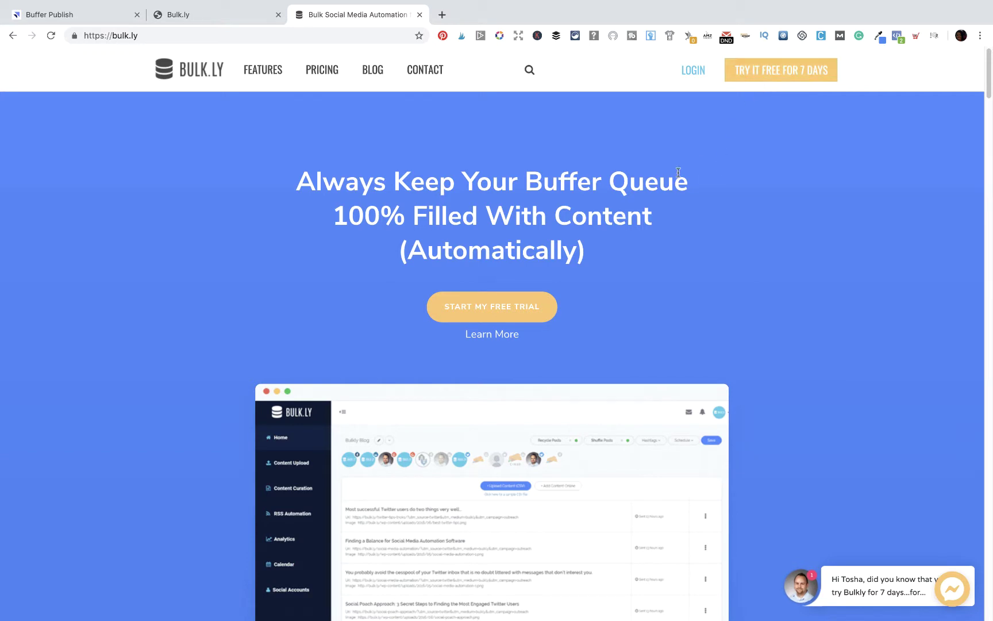
Step: Open Bulk.ly's pricing page and scroll through the Pro, Pro Plus and Pro Plus Agency plan limits
{"action": "left_click", "coordinate": [329, 78]}
{"action": "scroll", "coordinate": [263, 308], "scroll_direction": "down", "scroll_amount": 6}
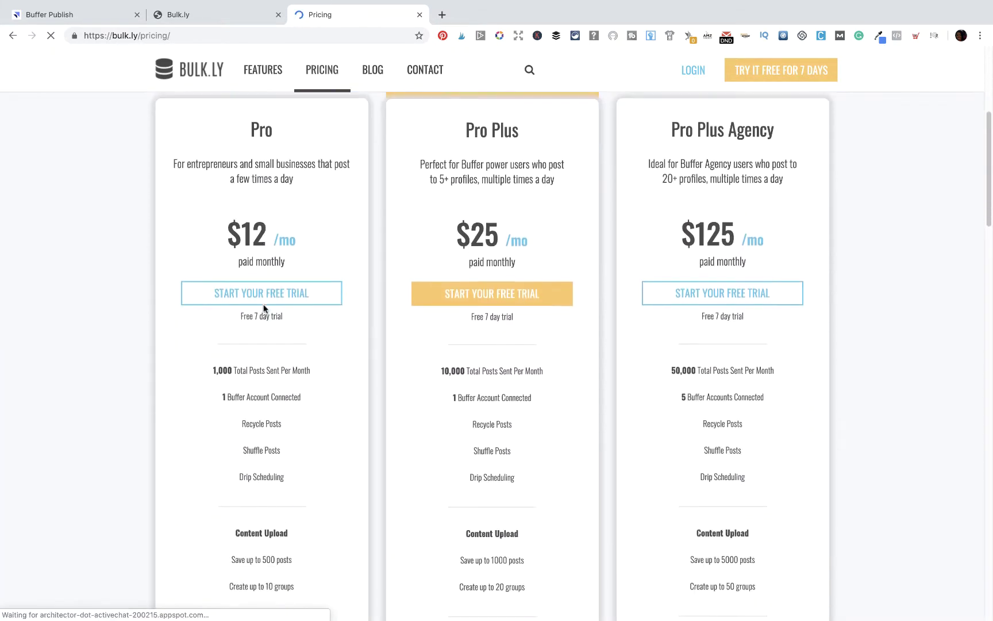
{"action": "scroll", "coordinate": [264, 308], "scroll_direction": "up", "scroll_amount": 1}
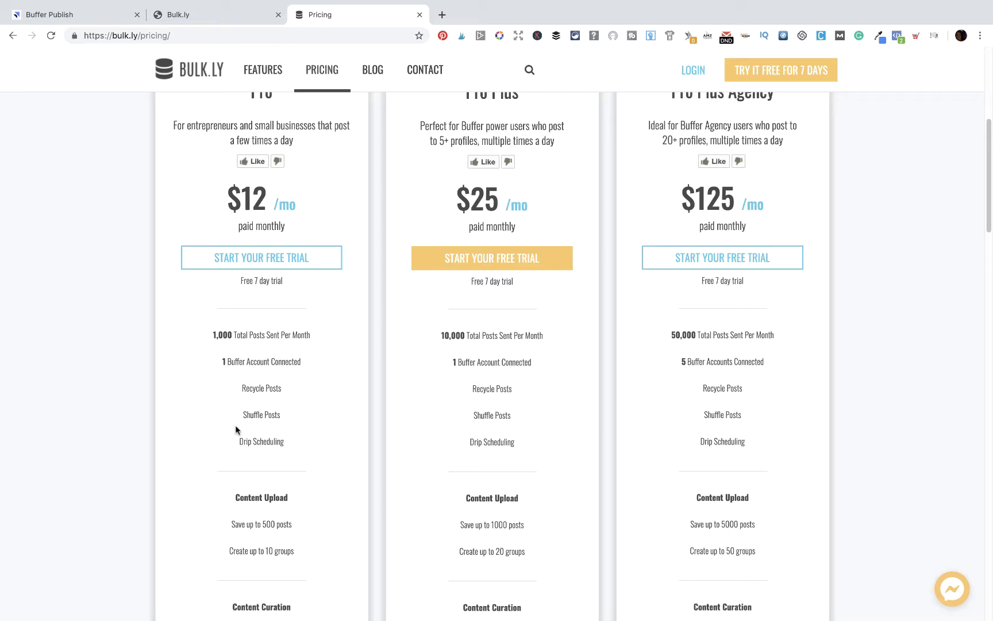
{"action": "scroll", "coordinate": [236, 428], "scroll_direction": "up", "scroll_amount": 4}
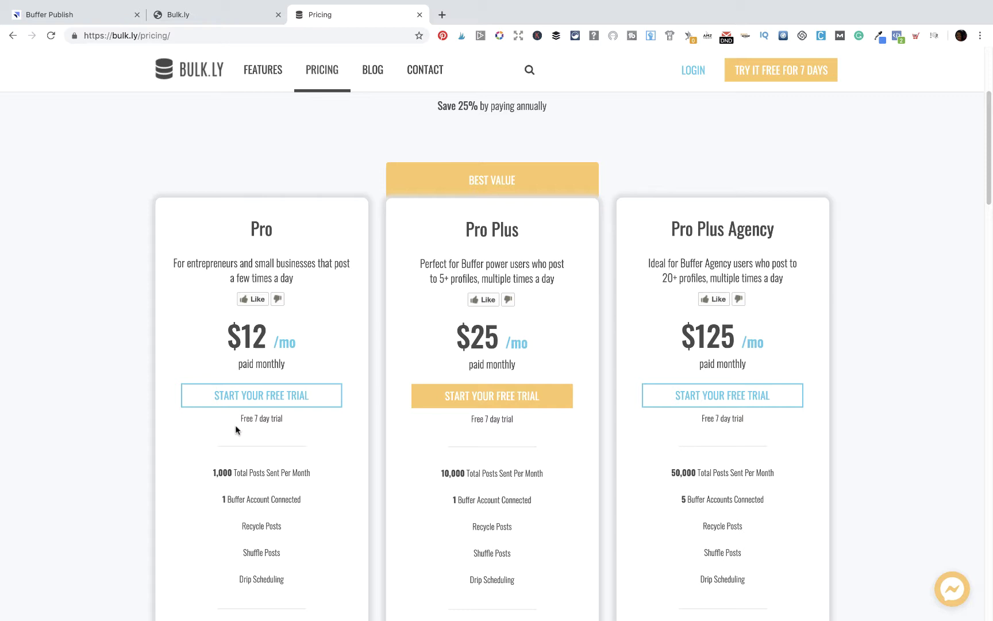
Step: Return to the Bulk.ly tab and show the Content Upload page listing the pending groups
{"action": "left_click", "coordinate": [208, 15]}
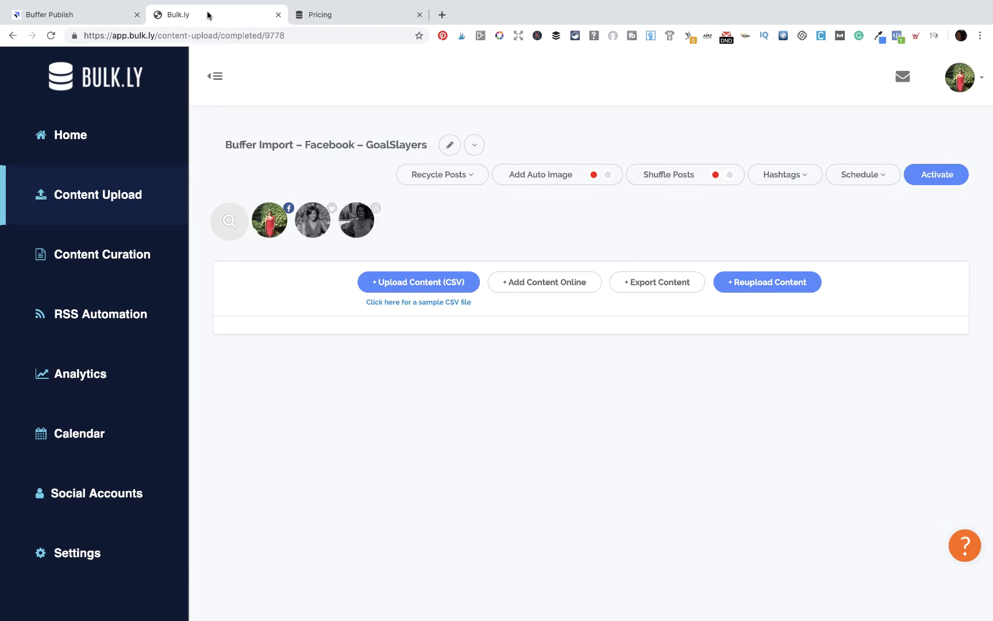
{"action": "left_click", "coordinate": [90, 205]}
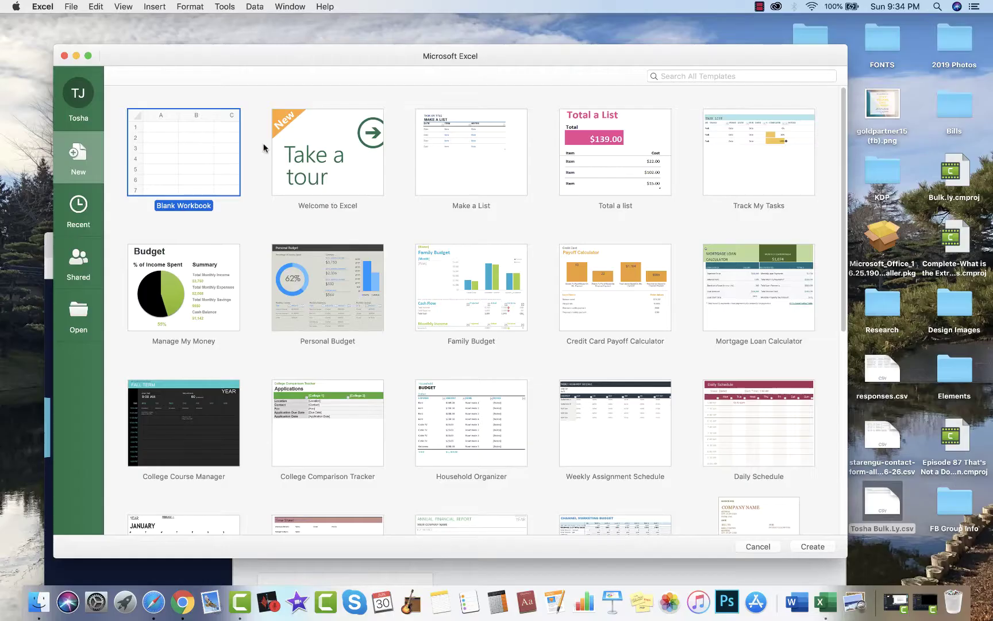
Step: Open the Bulk.Ly CSV from Excel's recent workbooks and dismiss the data-loss warning
{"action": "left_click", "coordinate": [81, 214]}
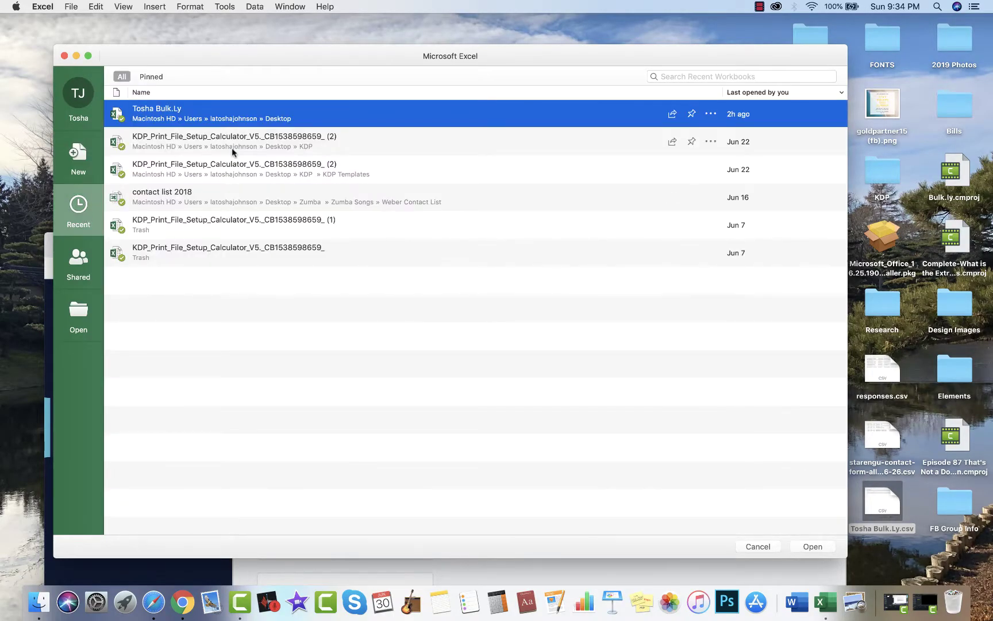
{"action": "double_click", "coordinate": [232, 120]}
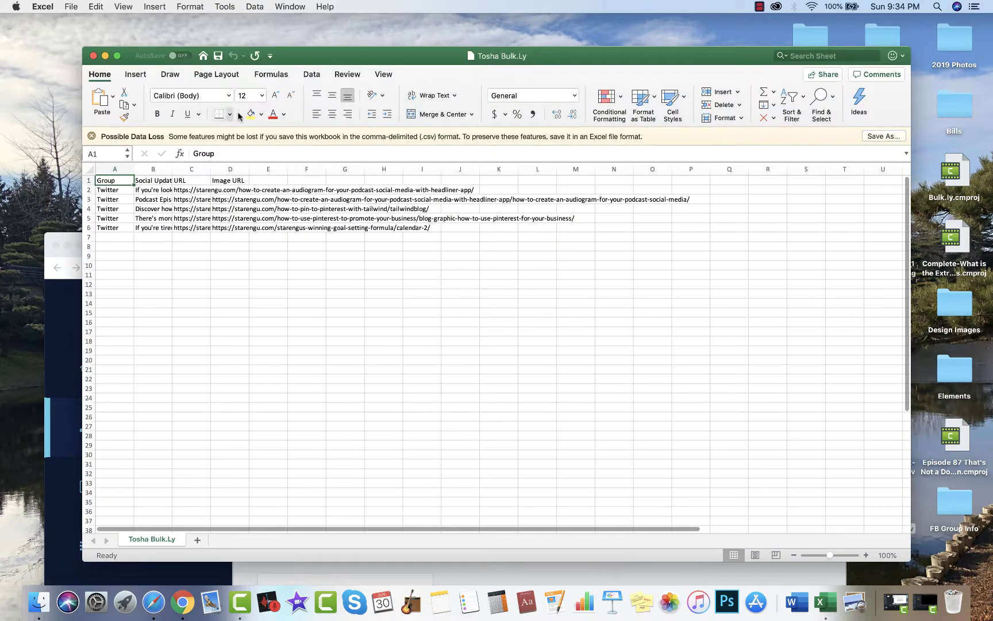
{"action": "left_click", "coordinate": [92, 136]}
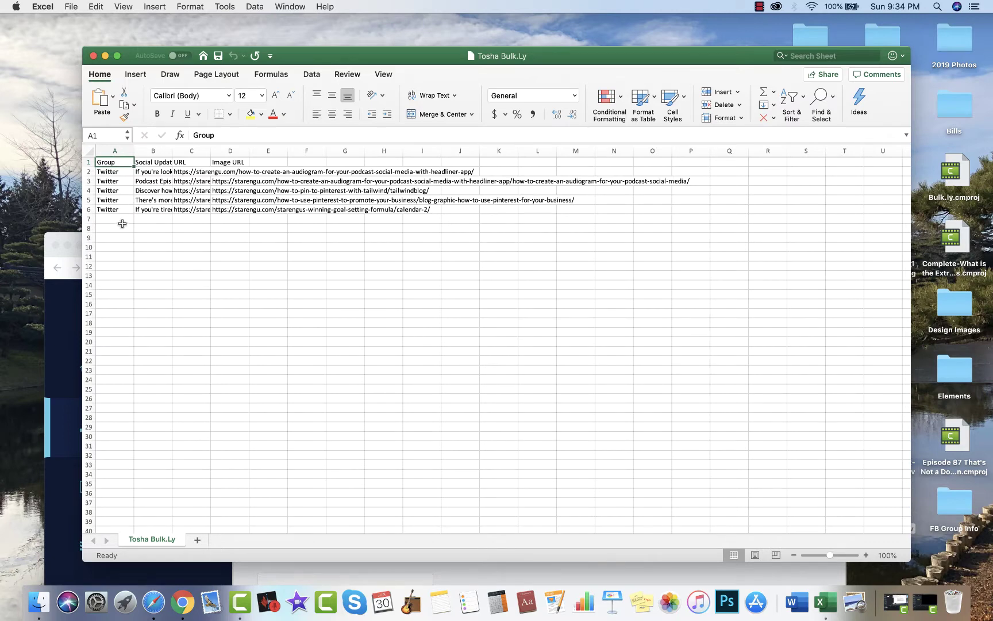
Step: Widen column B to fit the Social Update text and check the URLs in C2 and D3
{"action": "double_click", "coordinate": [172, 151]}
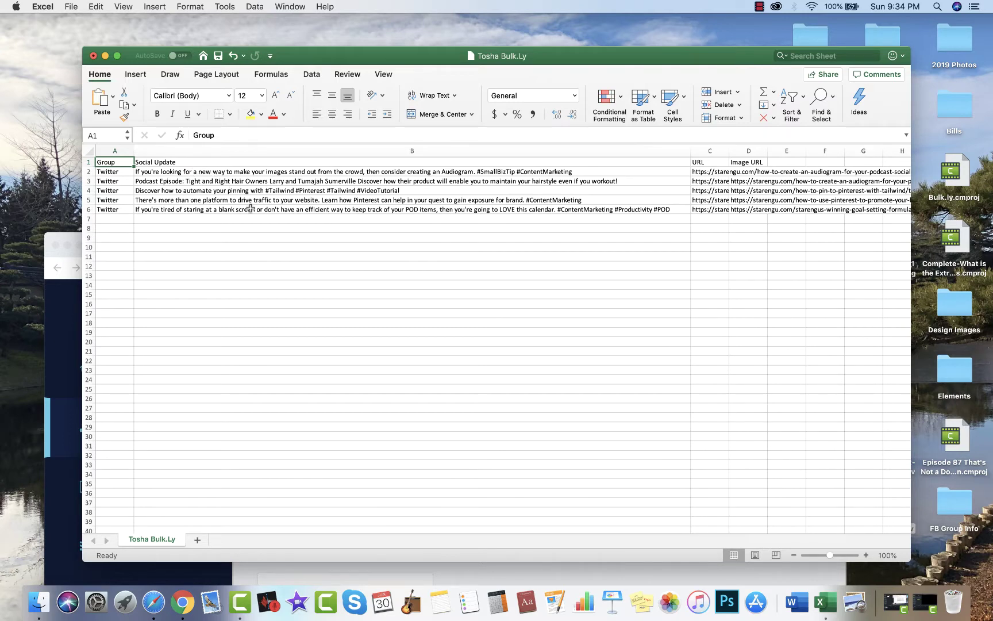
{"action": "left_click", "coordinate": [704, 174]}
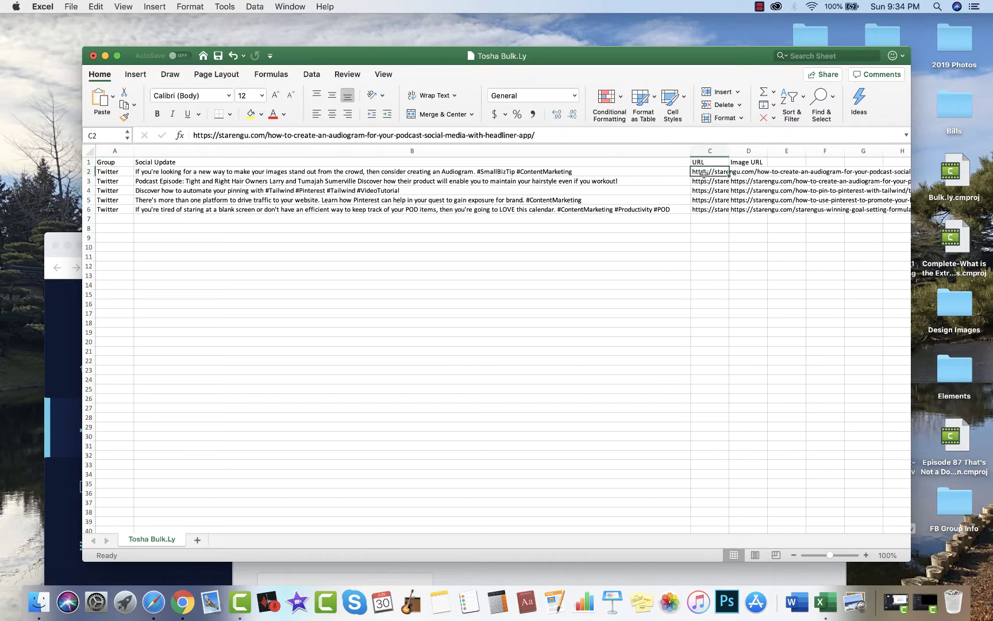
{"action": "left_click", "coordinate": [751, 180]}
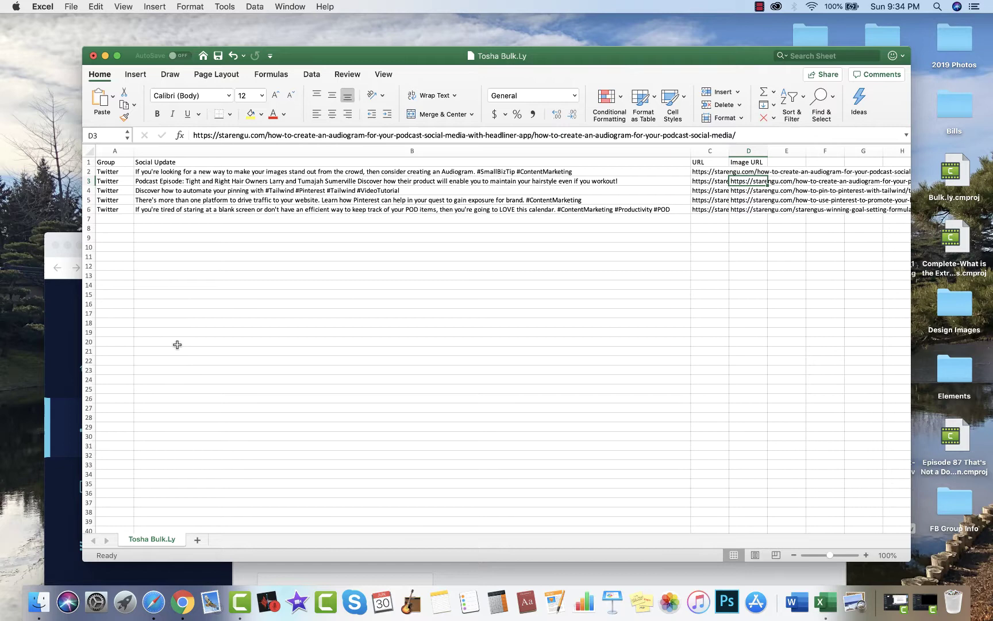
Step: Upload the Bulk.Ly CSV from the Desktop as a new Bulk.ly content group
{"action": "left_click", "coordinate": [63, 330]}
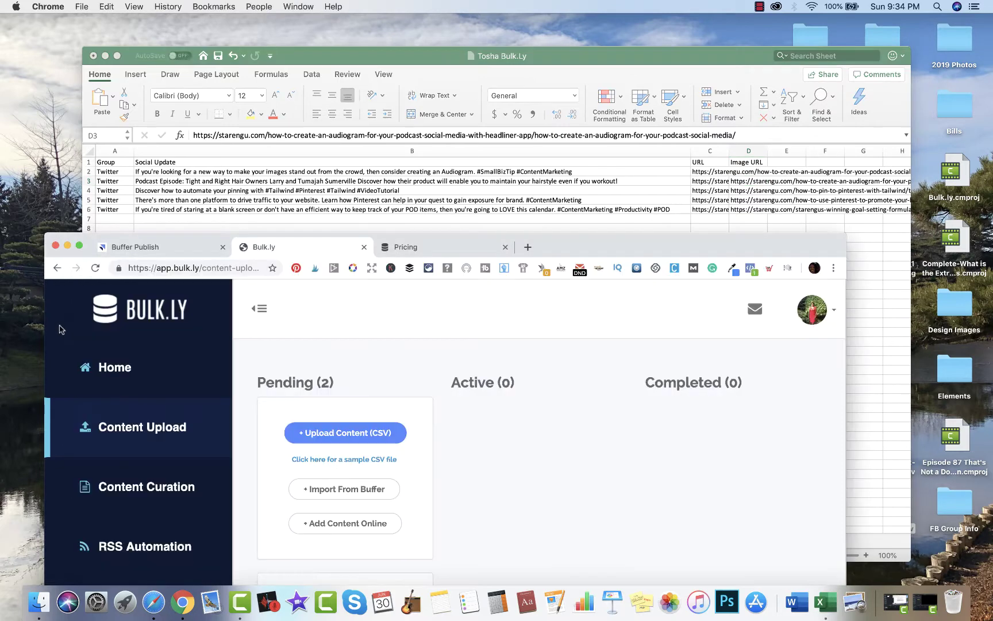
{"action": "left_click", "coordinate": [344, 434]}
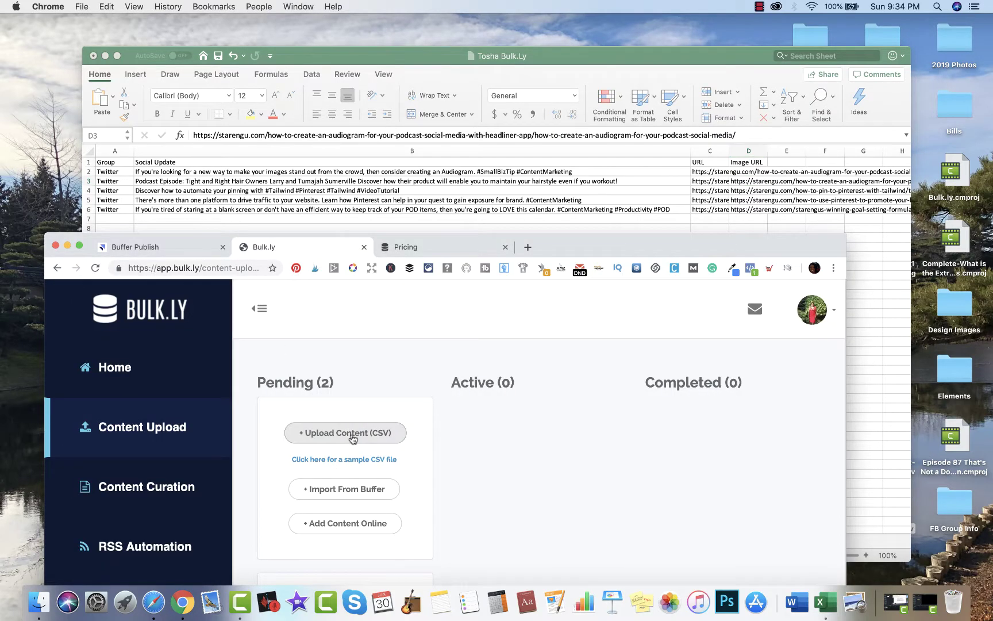
{"action": "left_click", "coordinate": [80, 247]}
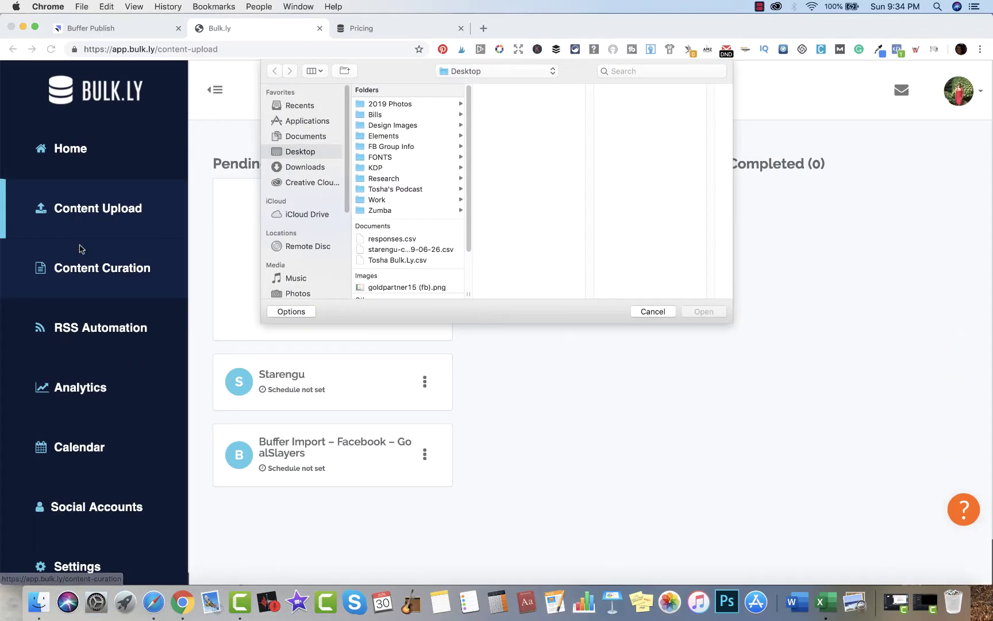
{"action": "left_click", "coordinate": [423, 261]}
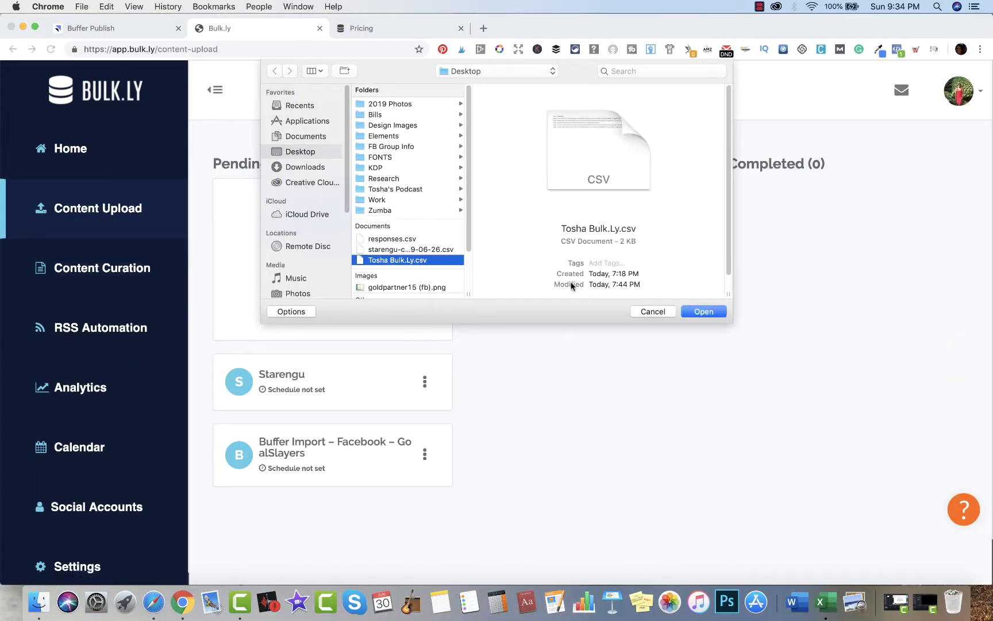
{"action": "left_click", "coordinate": [702, 311]}
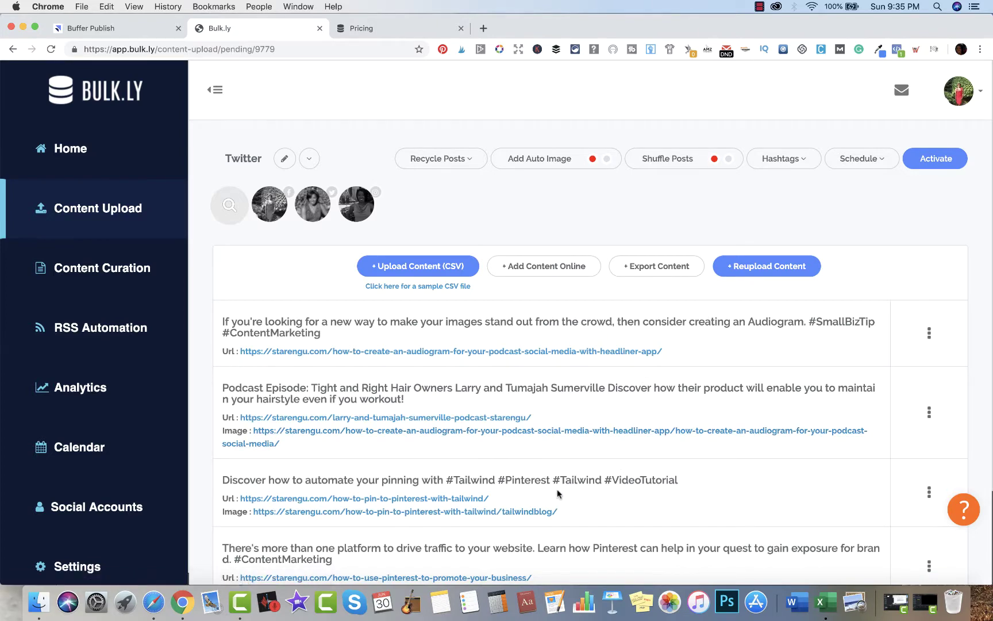
Step: Review the imported posts and attach the Twitter profile to the group
{"action": "scroll", "coordinate": [557, 488], "scroll_direction": "down", "scroll_amount": 4}
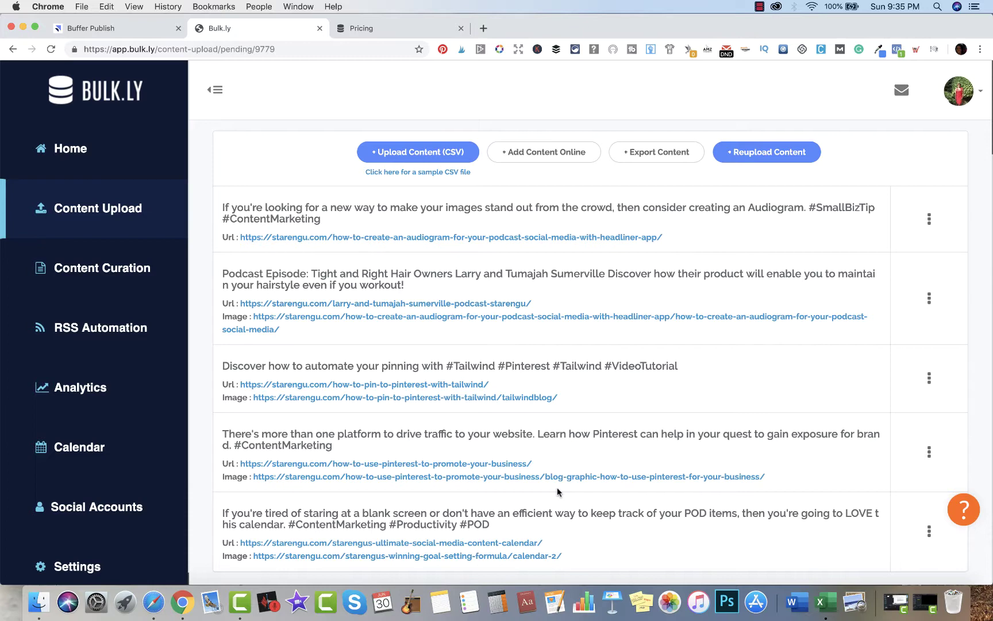
{"action": "scroll", "coordinate": [557, 486], "scroll_direction": "up", "scroll_amount": 4}
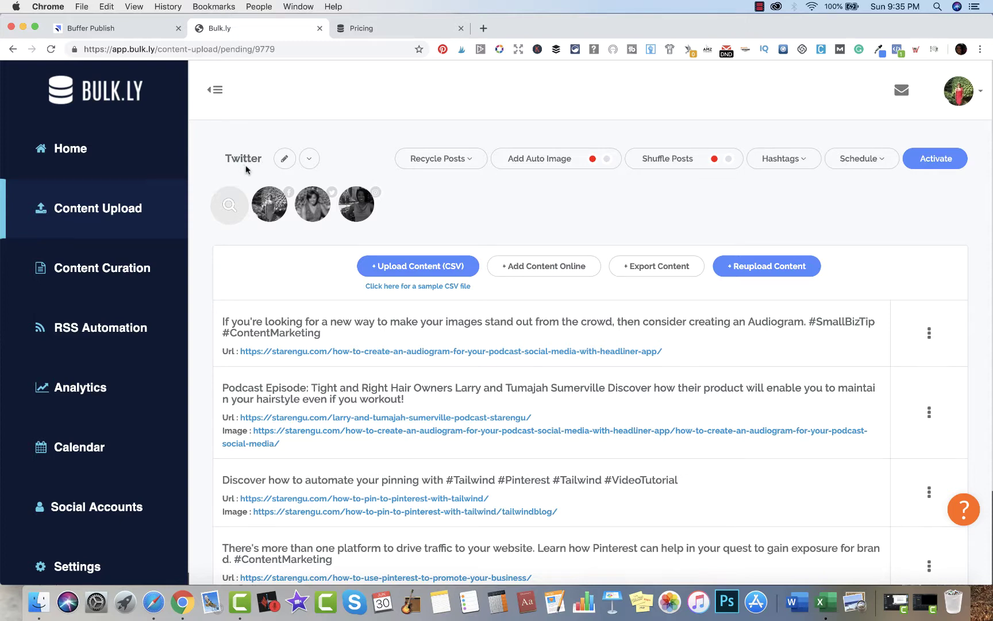
{"action": "left_click", "coordinate": [314, 200]}
Step: Turn on Enable Recycling and Wait 'X' Days, set the wait to 7 days, and close the options
{"action": "left_click", "coordinate": [472, 161]}
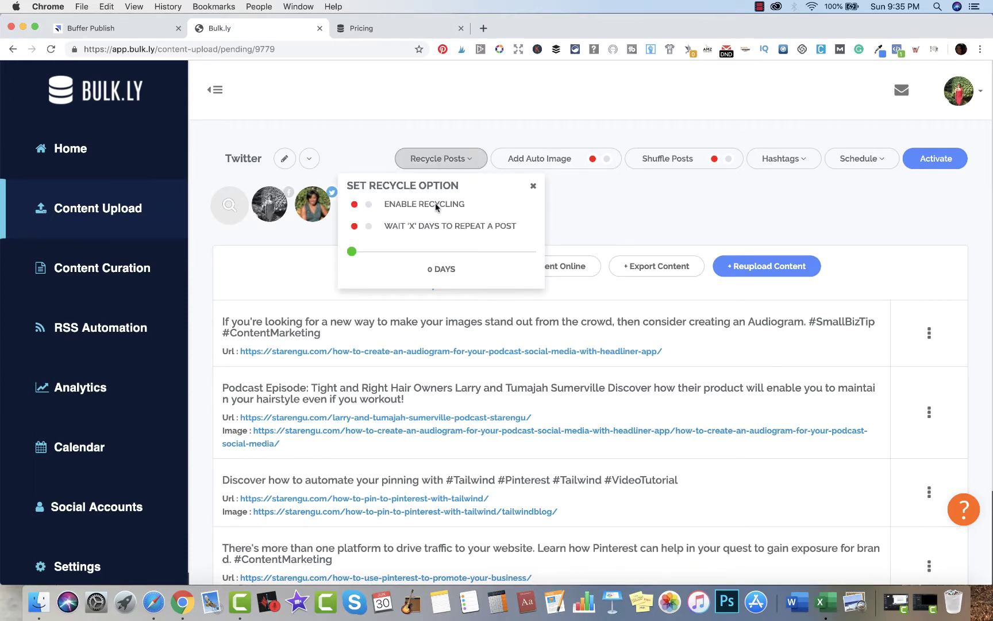
{"action": "left_click", "coordinate": [405, 208]}
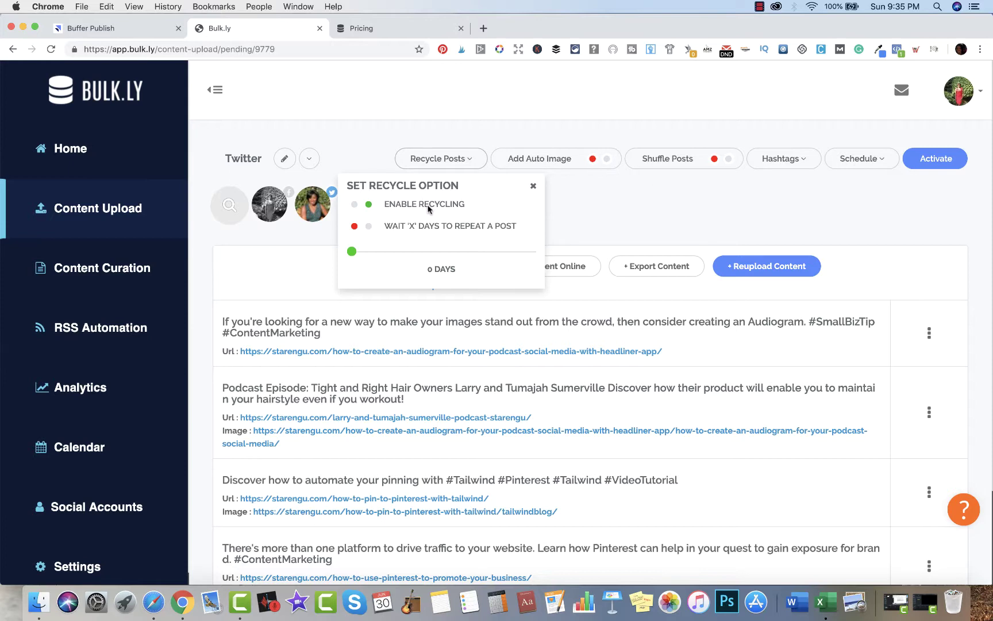
{"action": "left_click", "coordinate": [368, 226]}
{"action": "left_click_drag", "start_coordinate": [361, 257], "coordinate": [395, 257]}
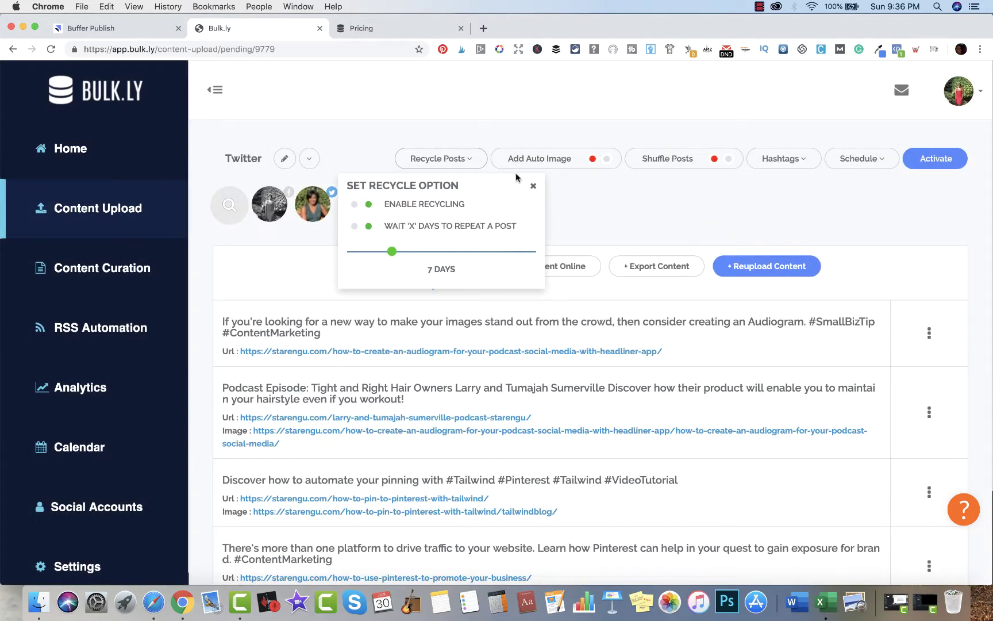
{"action": "left_click", "coordinate": [533, 186]}
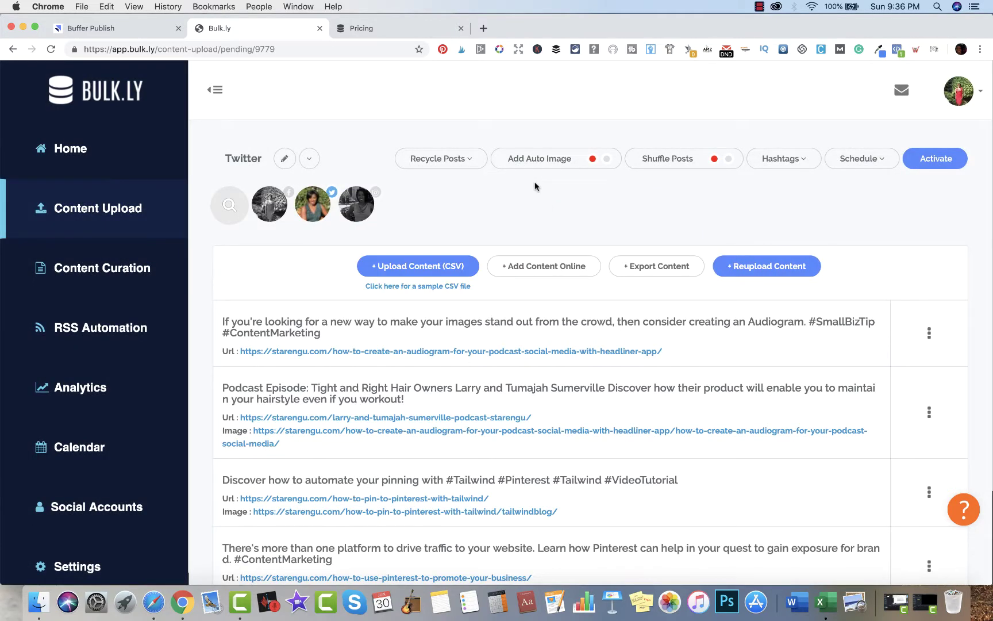
Step: Leave Add Auto Image off and turn on Shuffle Posts for the Twitter group
{"action": "left_click", "coordinate": [565, 160]}
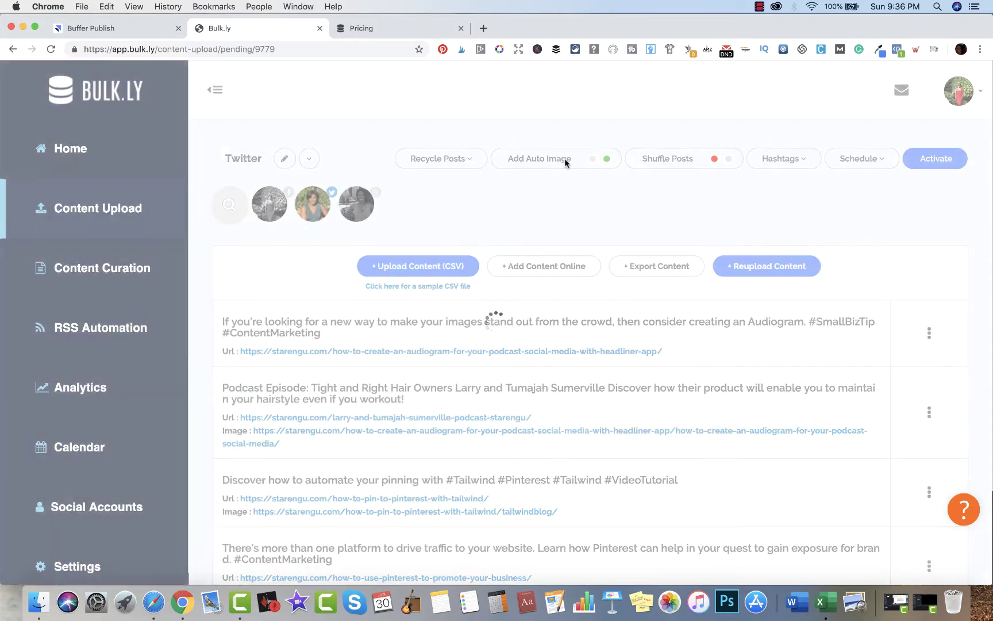
{"action": "left_click", "coordinate": [596, 161]}
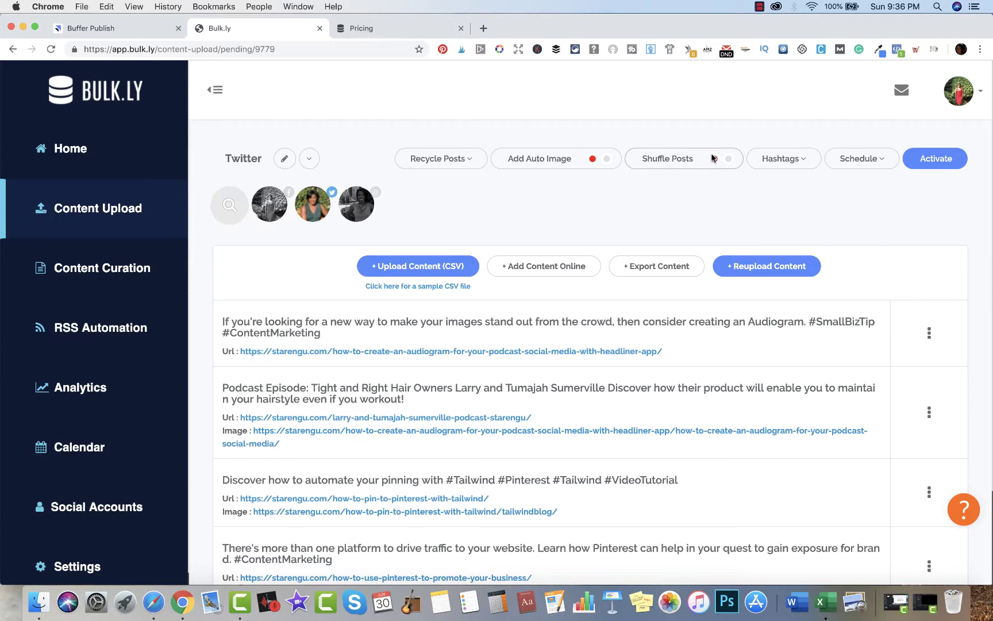
{"action": "left_click", "coordinate": [729, 161]}
Step: Bring up the Hashtags panel with empty Facebook, LinkedIn, Twitter and Instagram fields
{"action": "scroll", "coordinate": [578, 471], "scroll_direction": "down", "scroll_amount": 5}
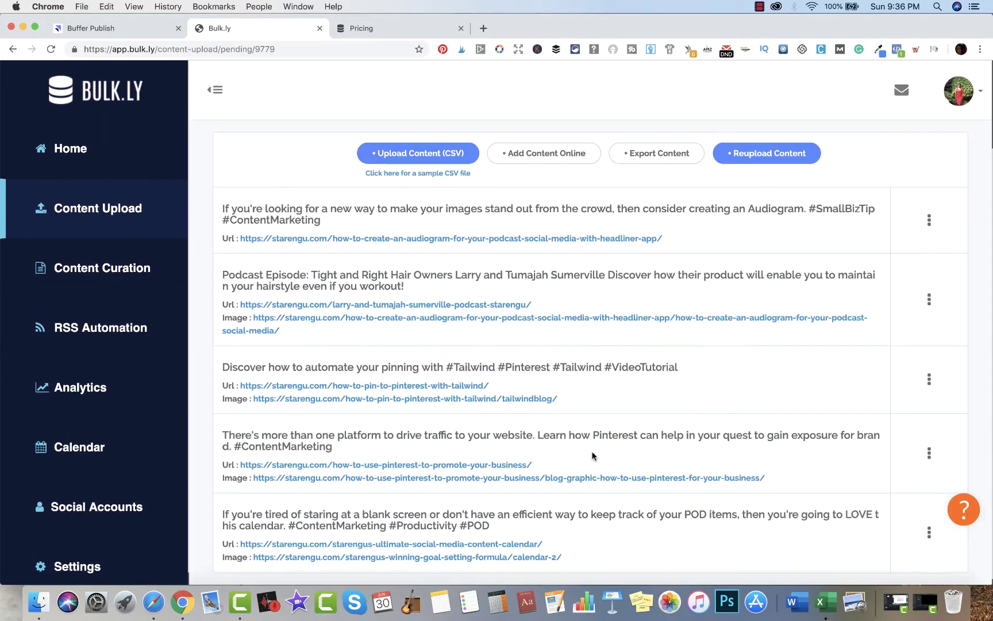
{"action": "scroll", "coordinate": [592, 456], "scroll_direction": "up", "scroll_amount": 5}
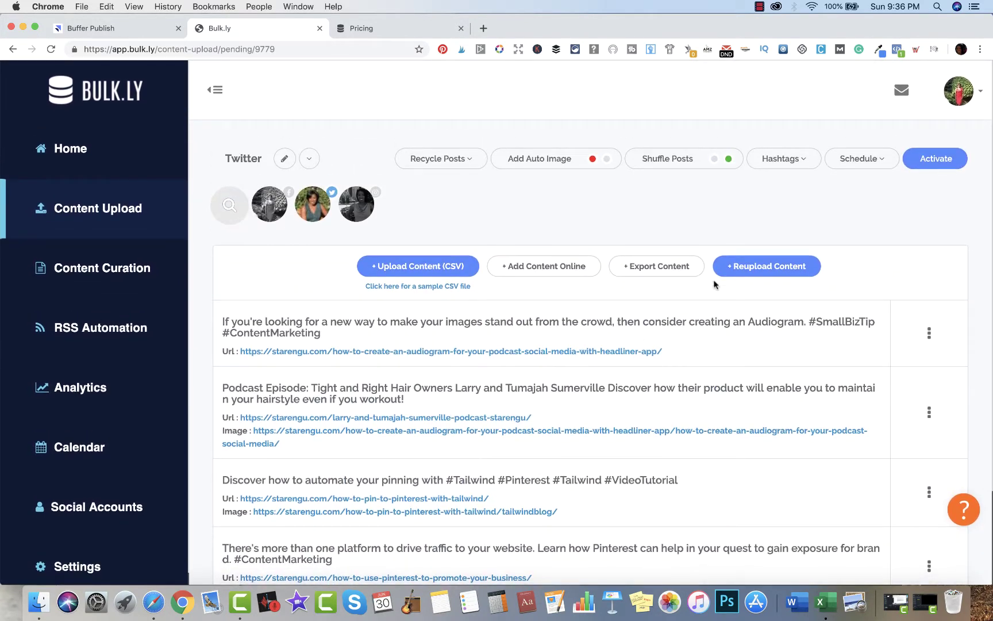
{"action": "left_click", "coordinate": [805, 161]}
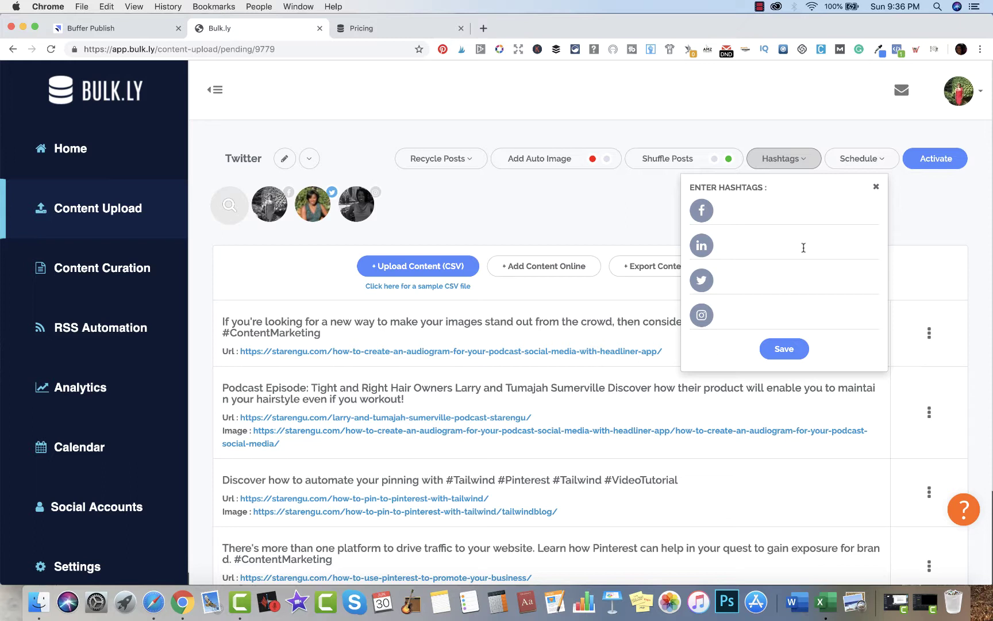
Step: Close the Hashtags panel without adding any and activate the Twitter group
{"action": "left_click", "coordinate": [435, 326]}
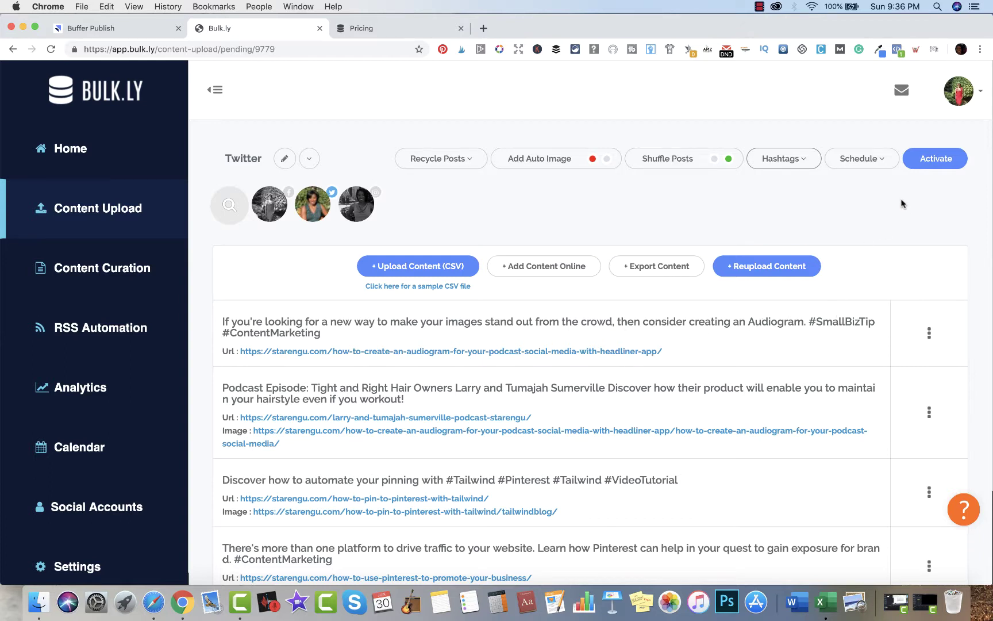
{"action": "left_click", "coordinate": [936, 159]}
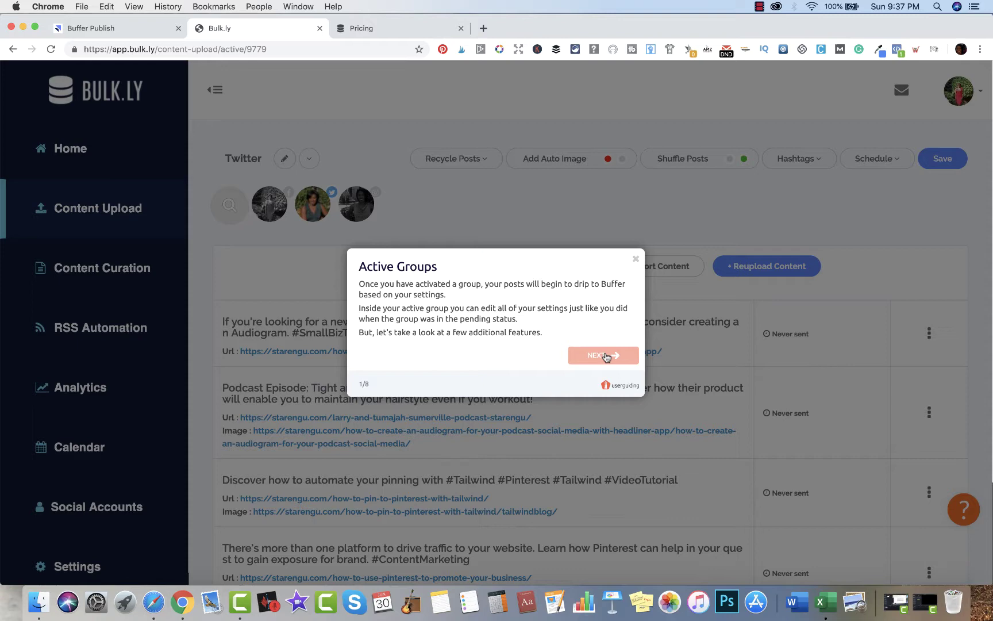
Step: Advance the guided tour past its group-editing step, then close it
{"action": "left_click", "coordinate": [606, 355]}
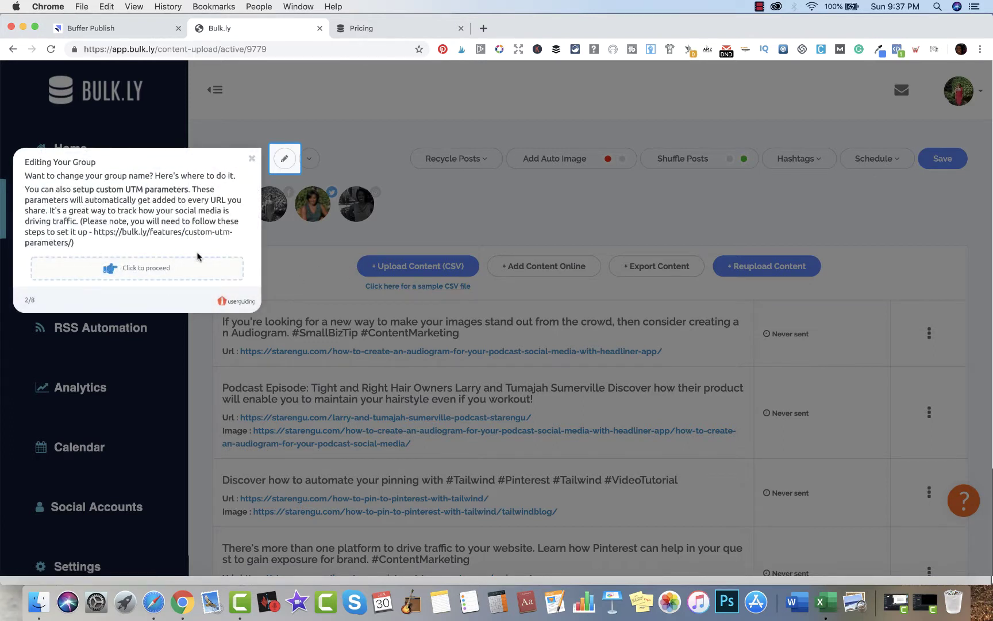
{"action": "left_click", "coordinate": [286, 161]}
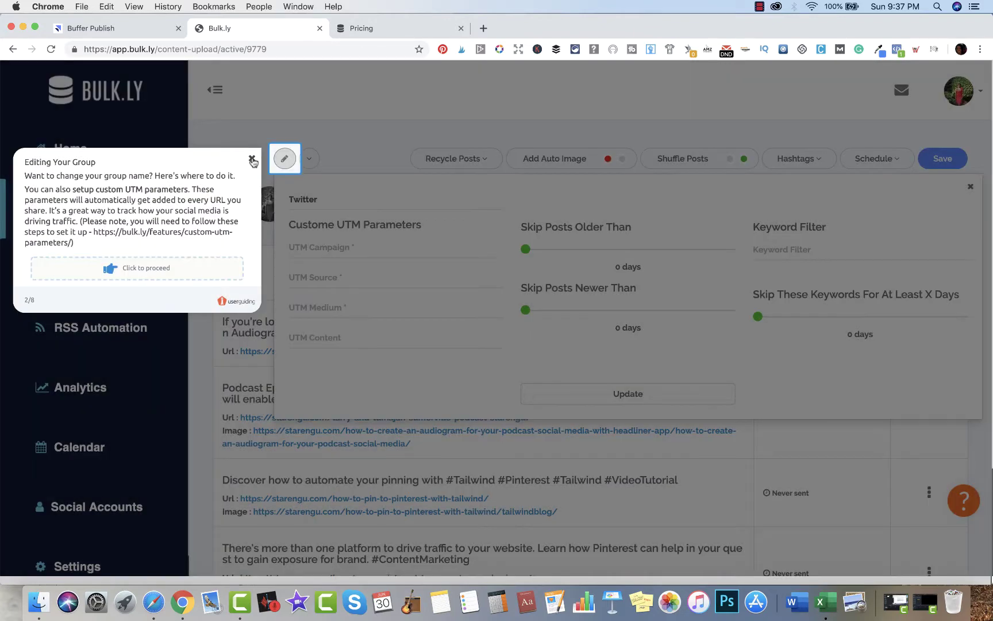
{"action": "left_click", "coordinate": [252, 159]}
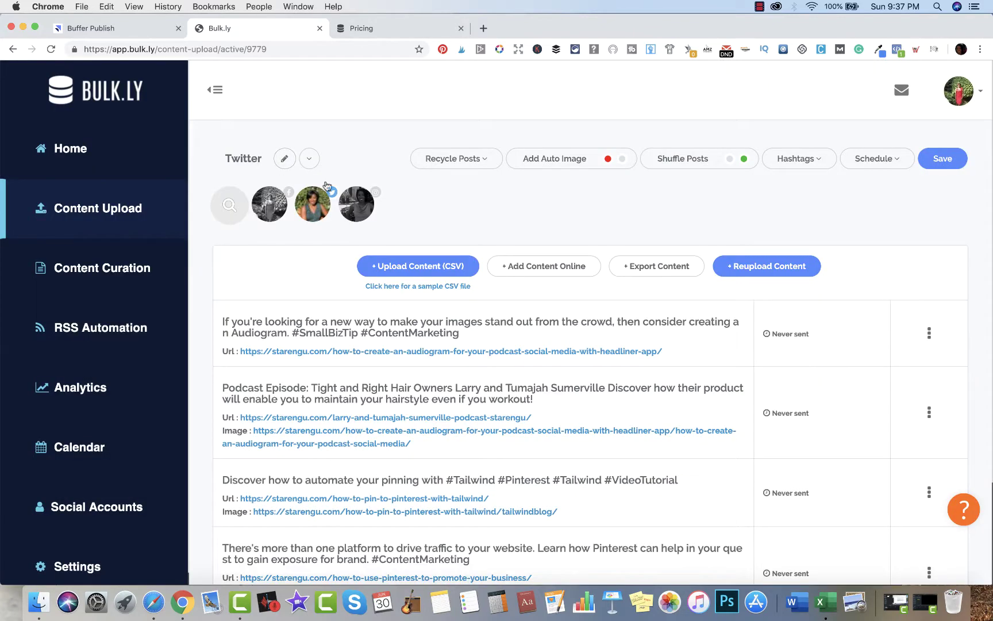
Step: Save the Twitter group's schedule as Hourly at 2 X, with the empty-slots requirement off at 0
{"action": "left_click", "coordinate": [874, 158]}
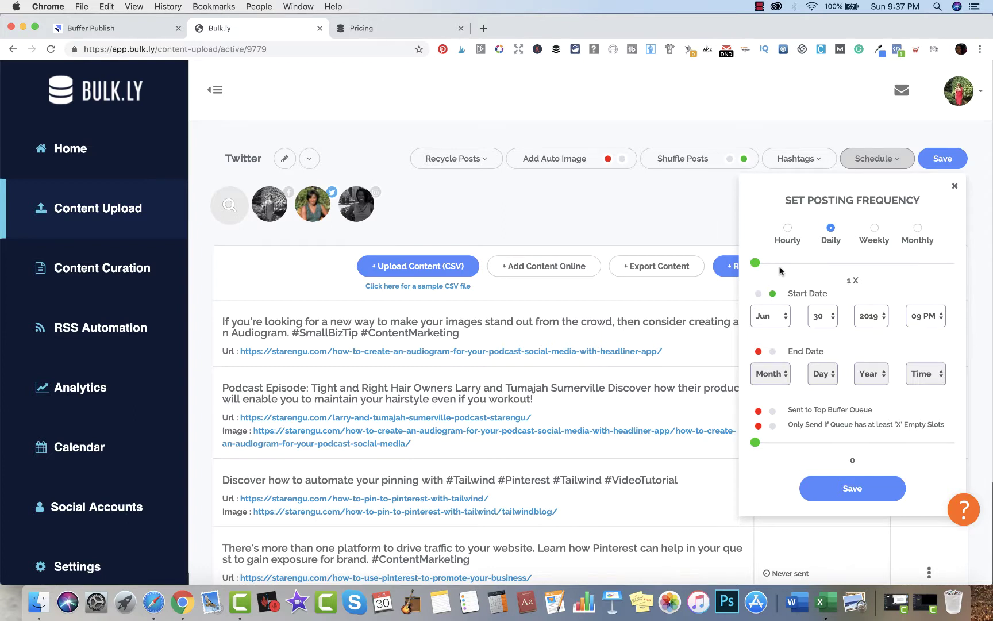
{"action": "left_click", "coordinate": [787, 228]}
{"action": "left_click_drag", "start_coordinate": [760, 266], "coordinate": [763, 267]}
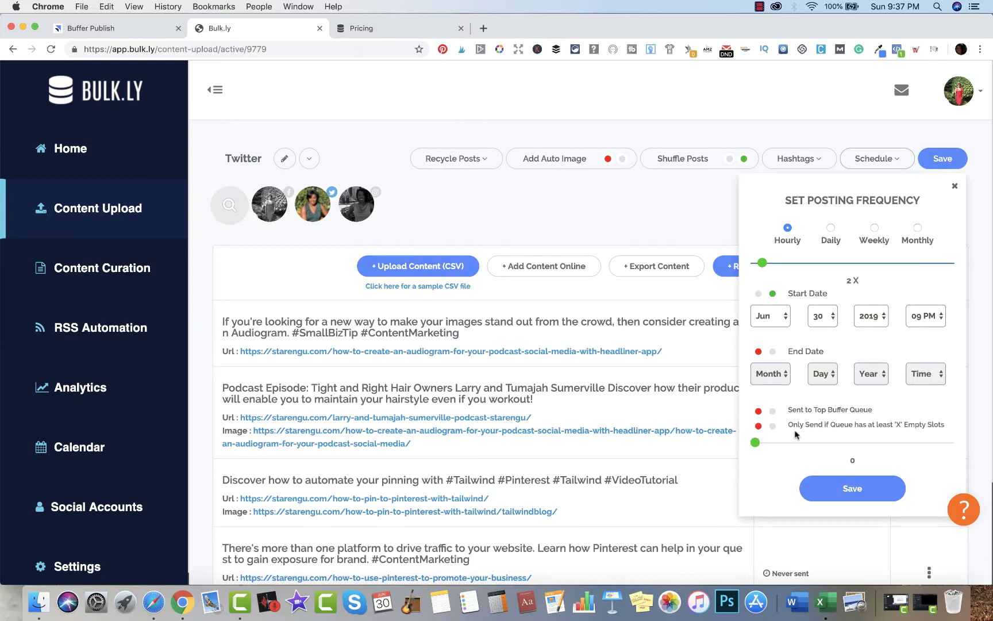
{"action": "left_click", "coordinate": [772, 426]}
{"action": "mouse_move", "coordinate": [755, 442]}
{"action": "left_mouse_down"}
{"action": "mouse_move", "coordinate": [776, 443]}
{"action": "mouse_move", "coordinate": [764, 445]}
{"action": "left_mouse_up"}
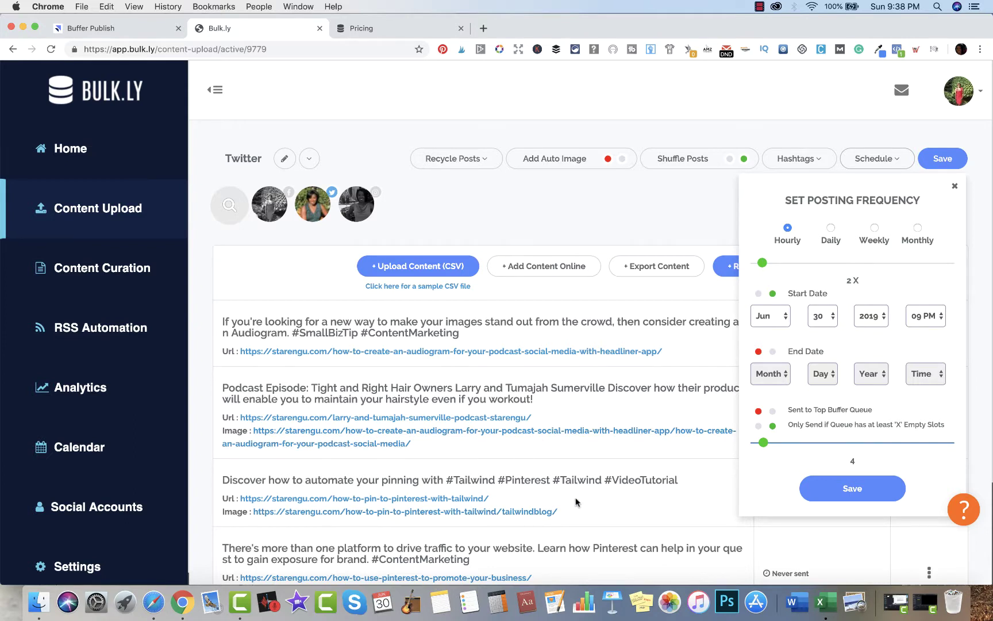
{"action": "left_click", "coordinate": [758, 425]}
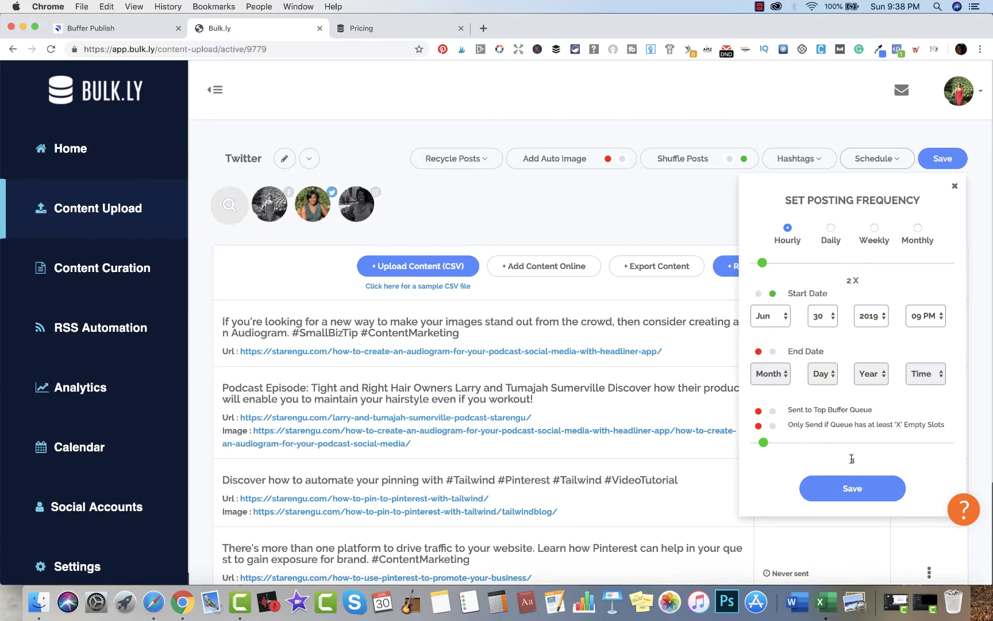
{"action": "left_click_drag", "start_coordinate": [763, 443], "coordinate": [744, 444]}
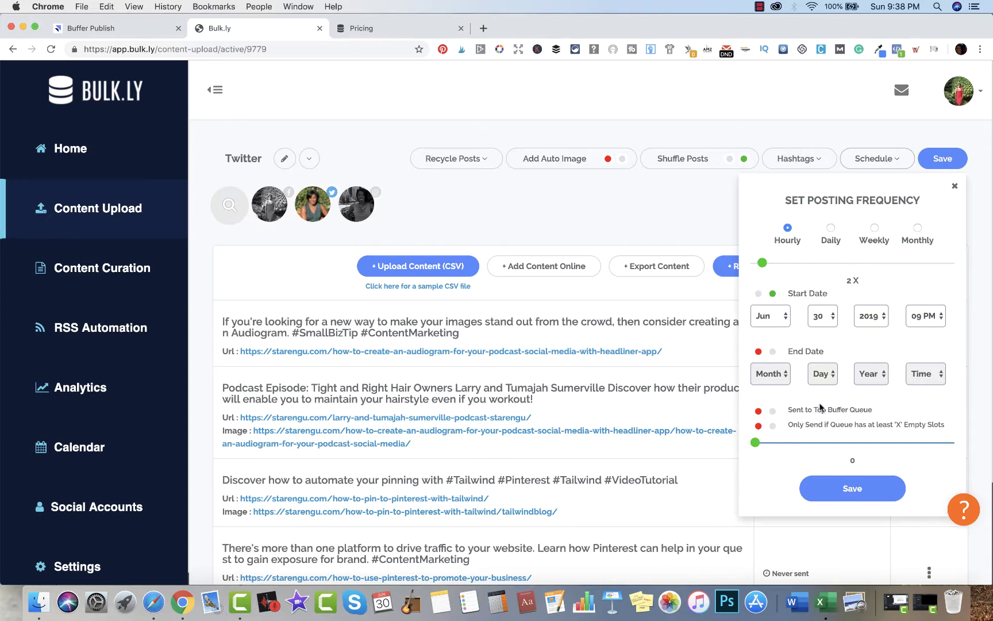
{"action": "left_click", "coordinate": [833, 490]}
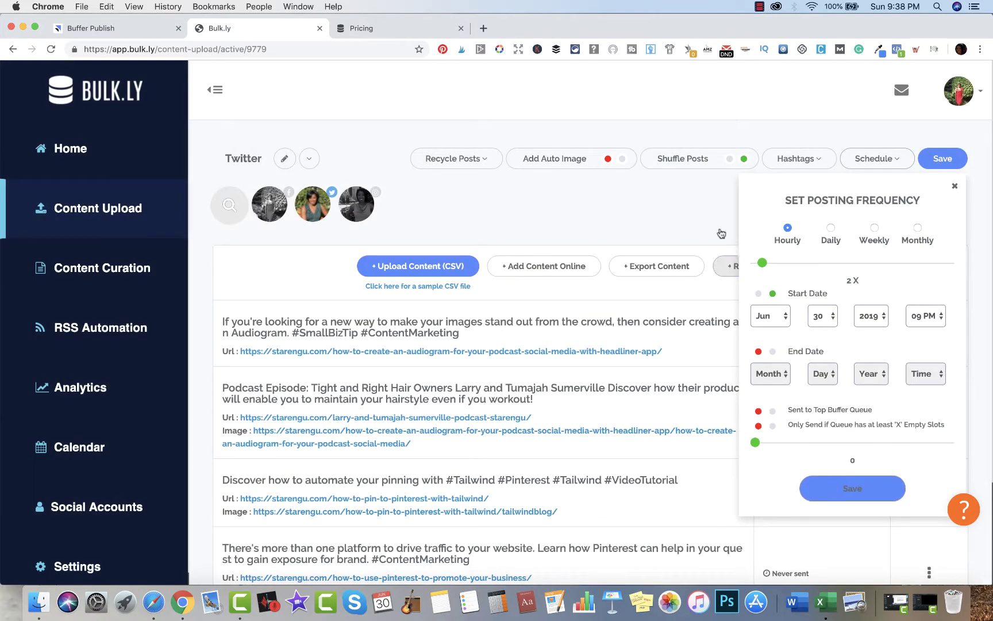
Step: Send the queued Bulk.ly post out immediately from the Buffer queue
{"action": "left_click", "coordinate": [123, 30]}
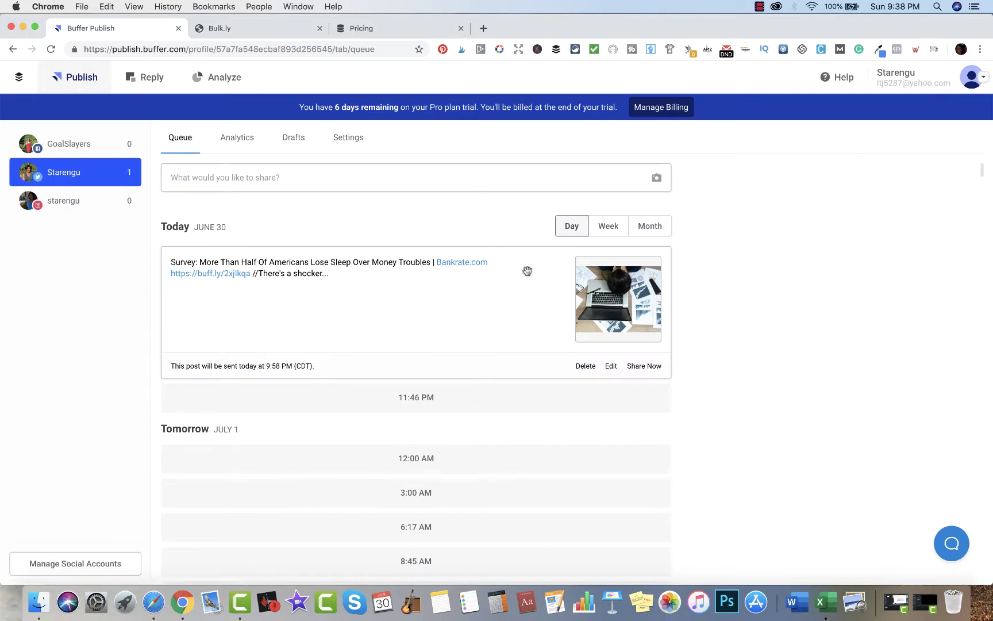
{"action": "left_click", "coordinate": [644, 366]}
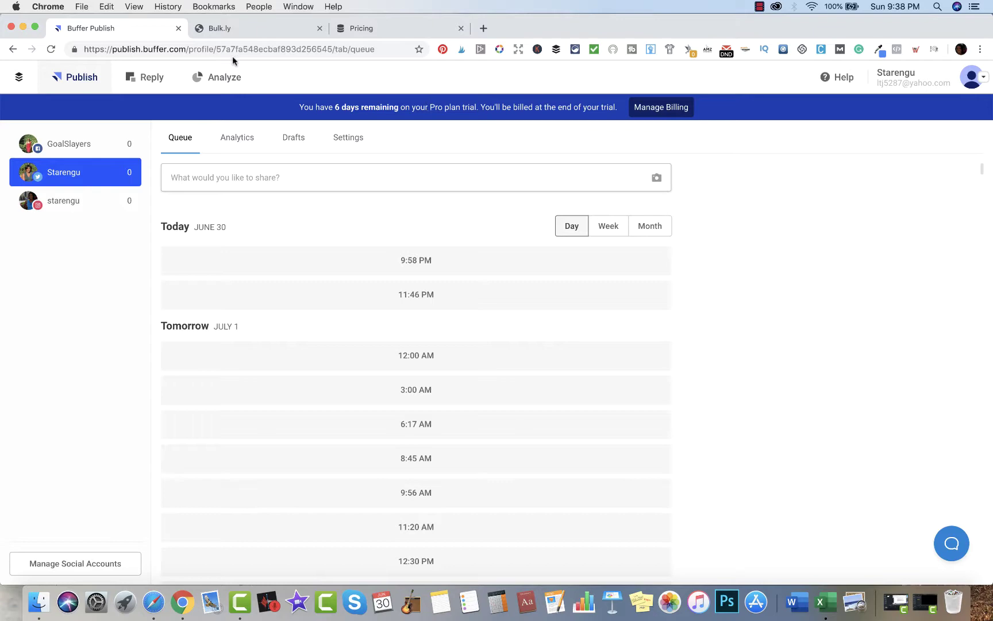
{"action": "left_click", "coordinate": [232, 23]}
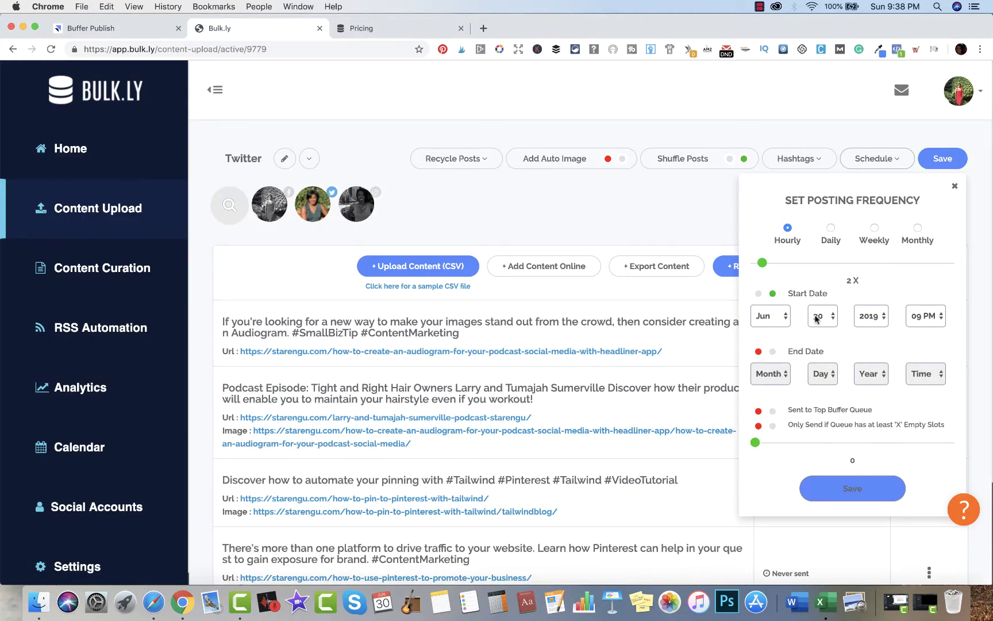
Step: Check the Buffer queue for the new post scheduled at 9:58 PM, then return to Bulk.ly
{"action": "left_click", "coordinate": [122, 30]}
{"action": "mouse_move", "coordinate": [446, 274]}
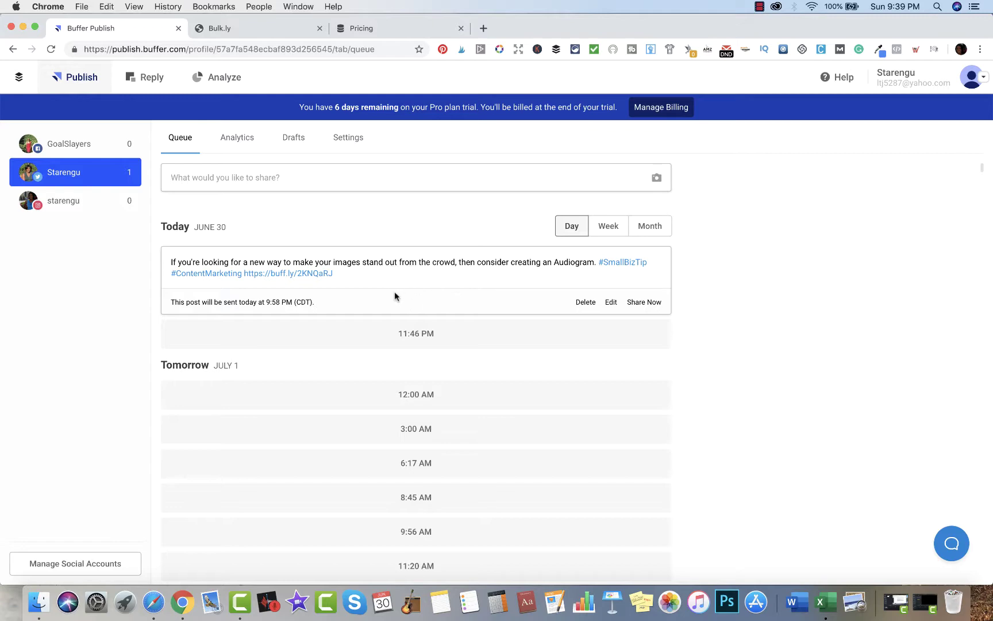
{"action": "left_click", "coordinate": [259, 29]}
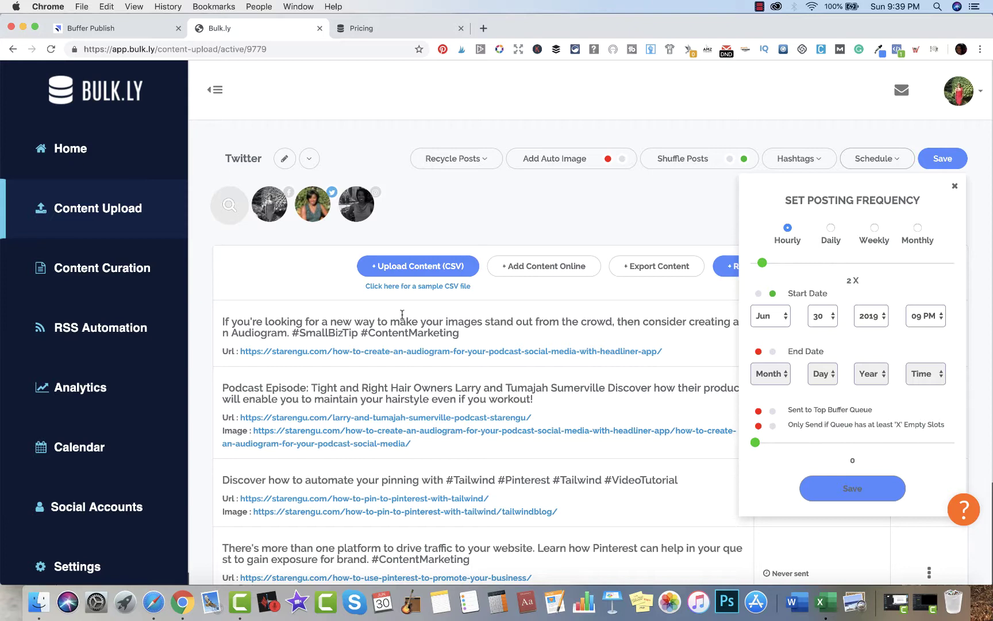
{"action": "left_click", "coordinate": [96, 30]}
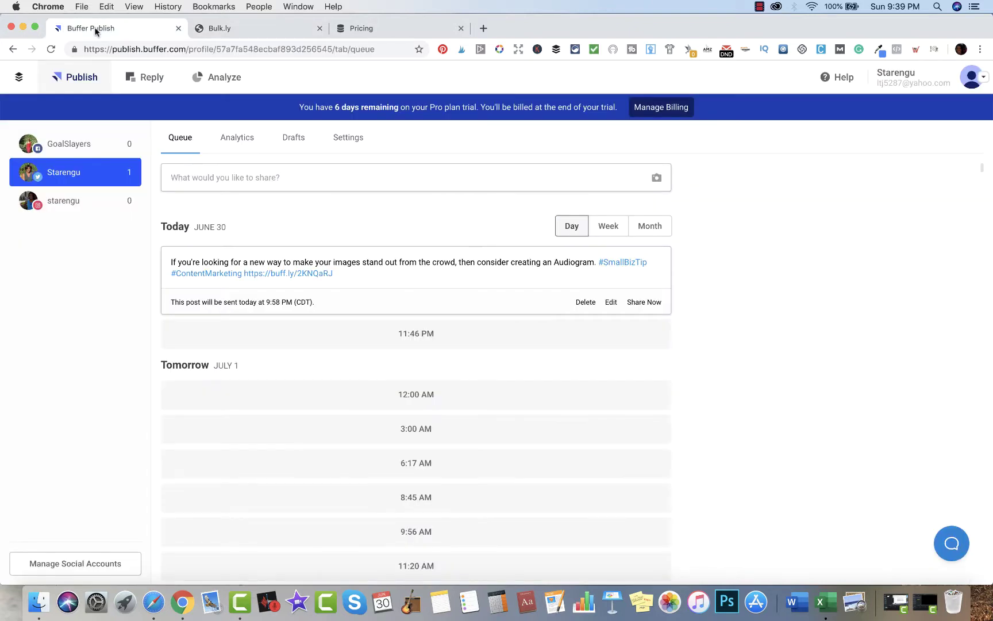
{"action": "left_click", "coordinate": [234, 31]}
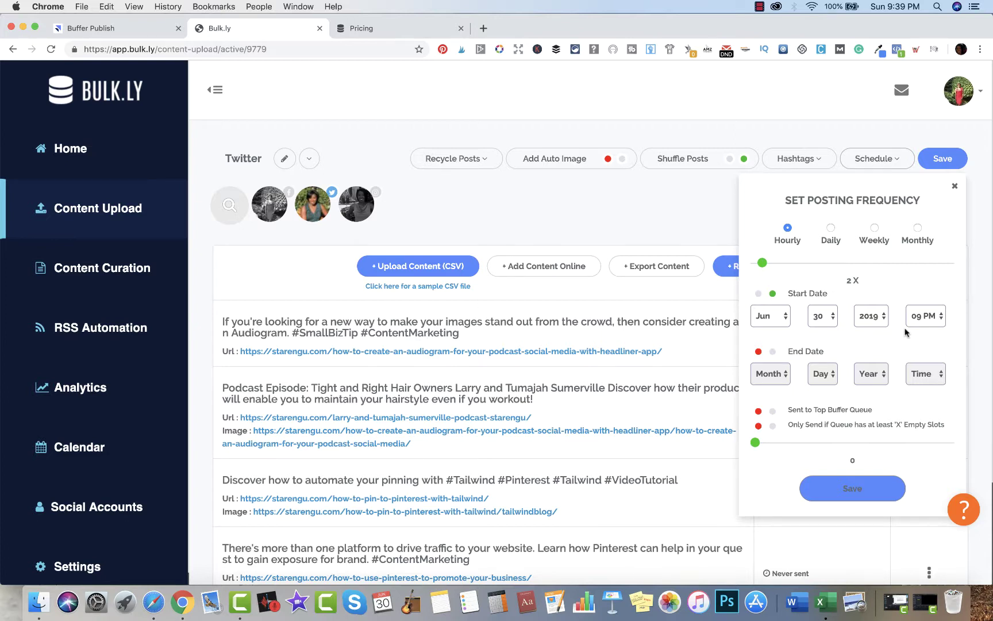
Step: Open Content Curation, dismiss its intro tour, then view RSS Automation, Analytics and Social Accounts
{"action": "left_click", "coordinate": [149, 270]}
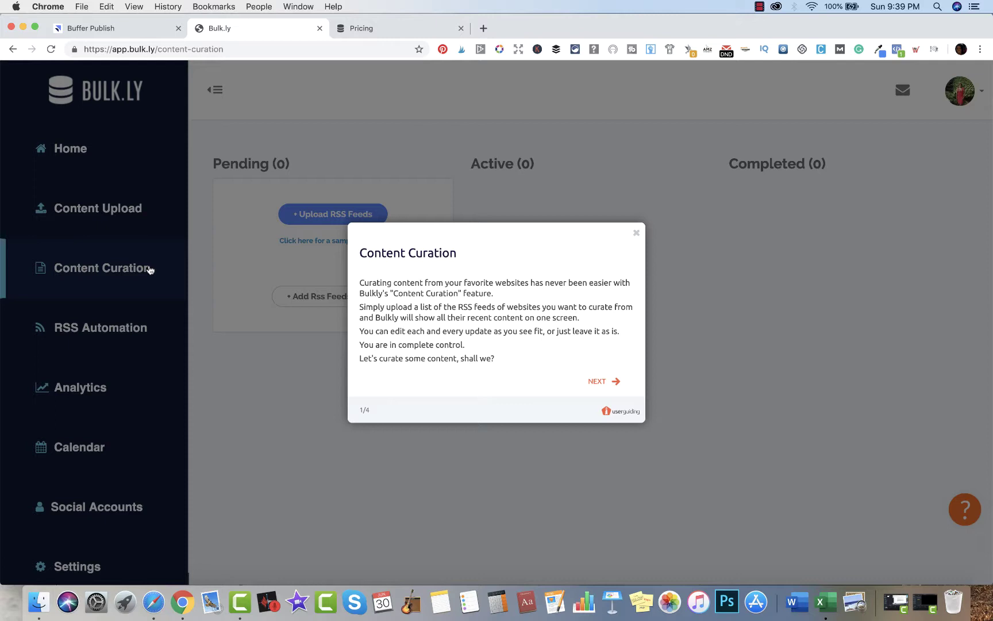
{"action": "left_click", "coordinate": [636, 232]}
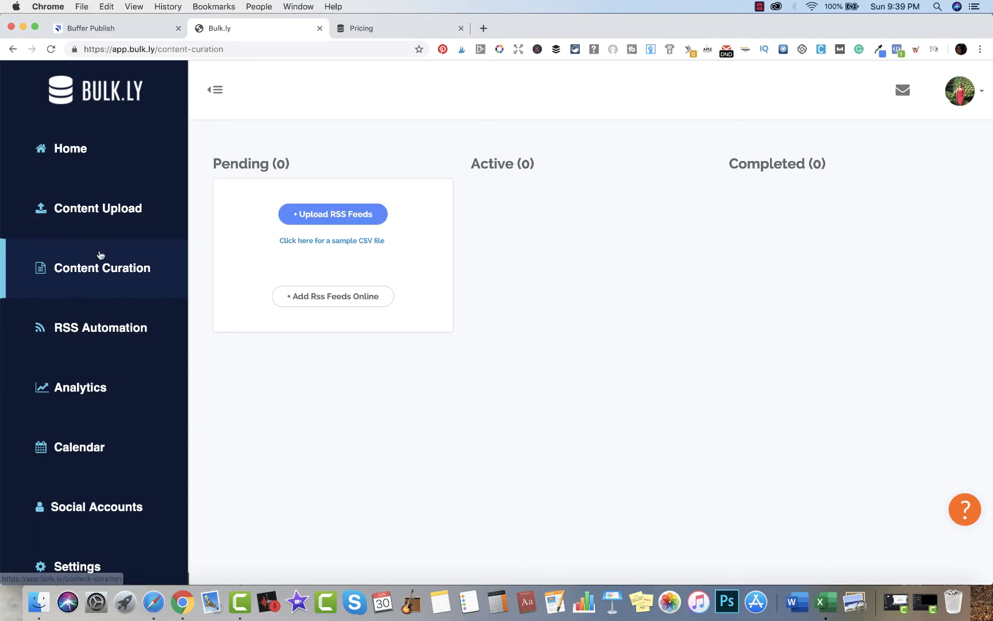
{"action": "left_click", "coordinate": [93, 325]}
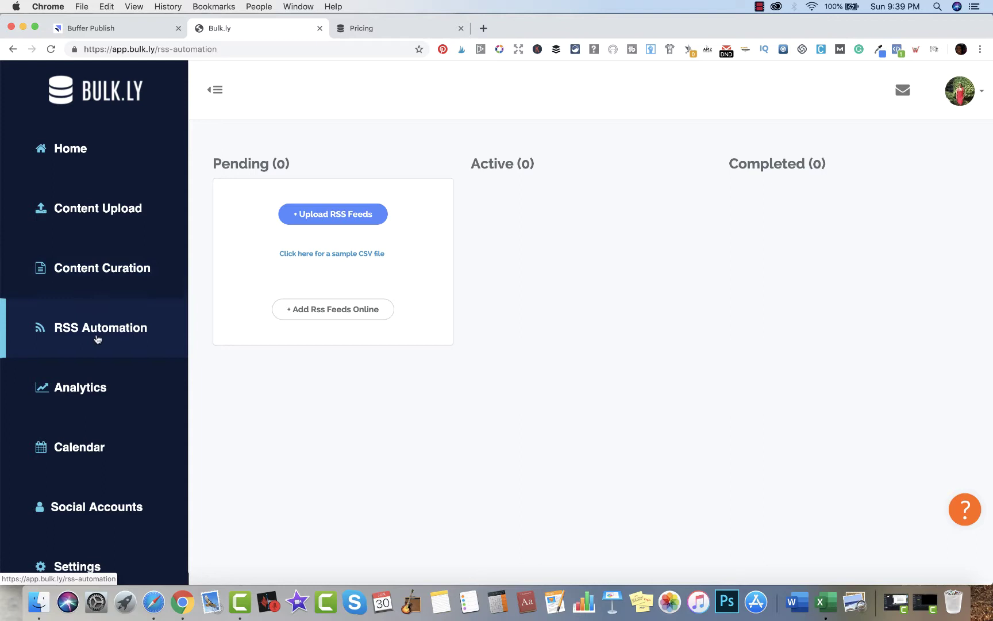
{"action": "left_click", "coordinate": [84, 382]}
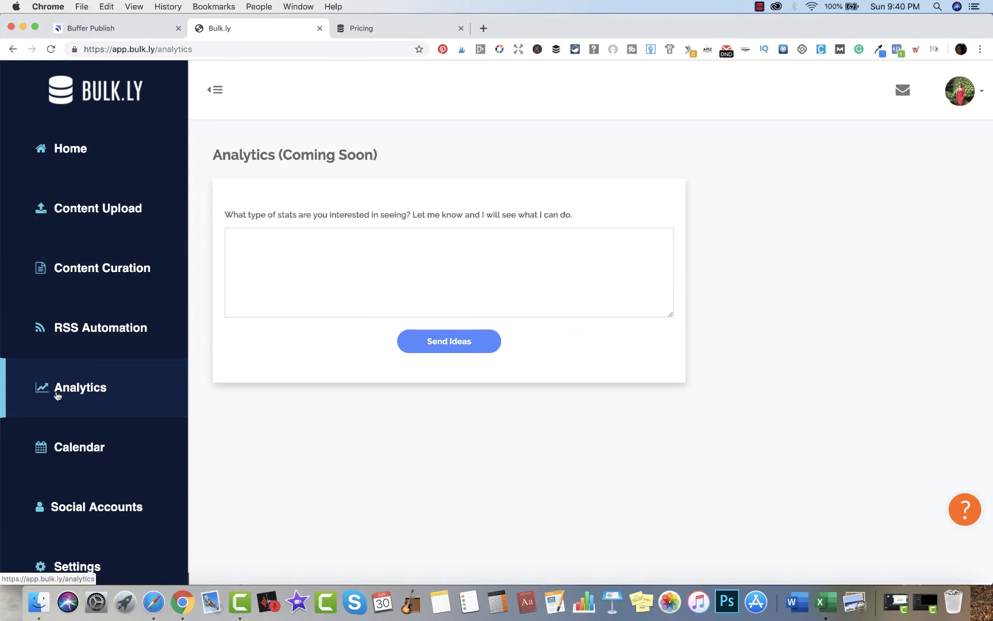
{"action": "left_click", "coordinate": [79, 516]}
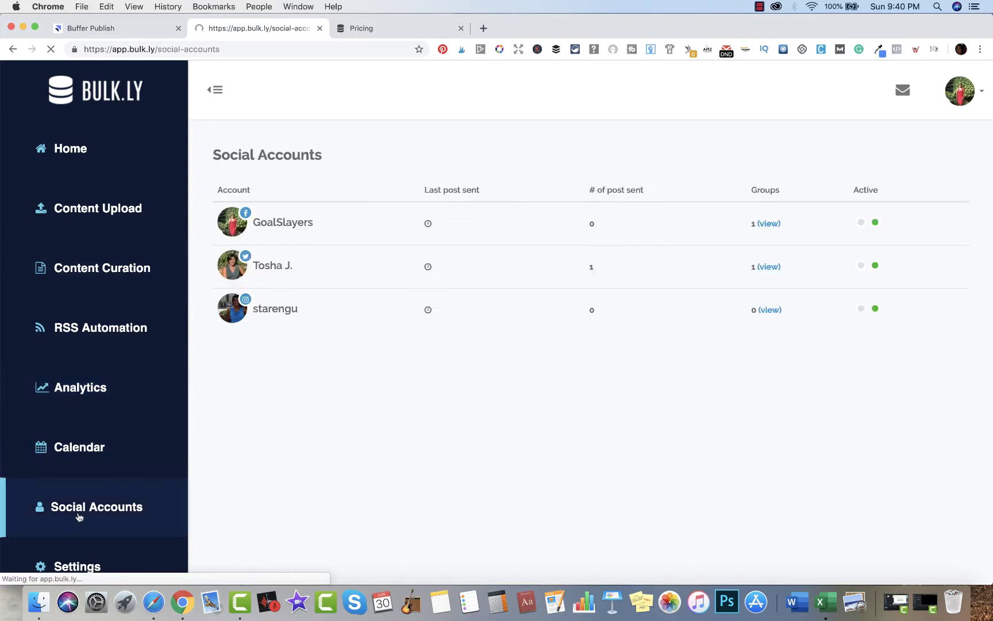
Step: Visit Calendar, Analytics and RSS Automation, then return to the empty Content Curation page
{"action": "left_click", "coordinate": [94, 450]}
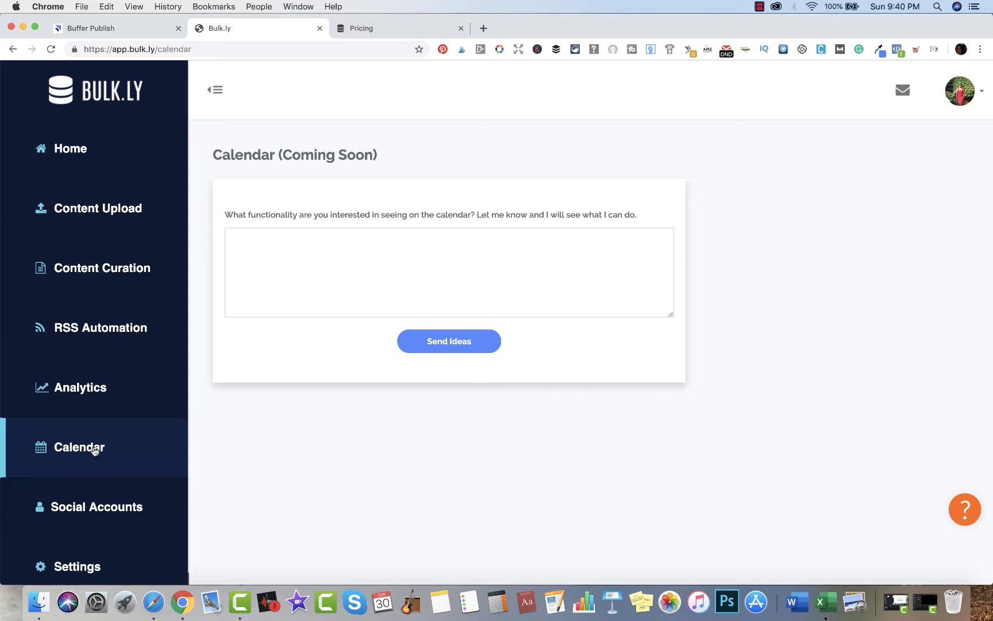
{"action": "left_click", "coordinate": [89, 402]}
{"action": "left_click", "coordinate": [101, 338]}
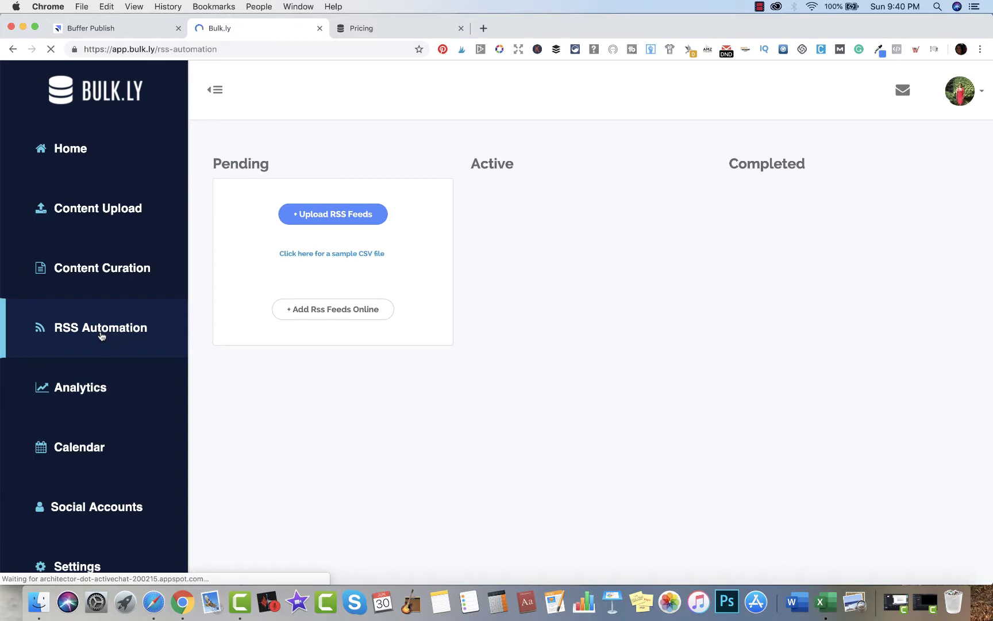
{"action": "left_click", "coordinate": [123, 270]}
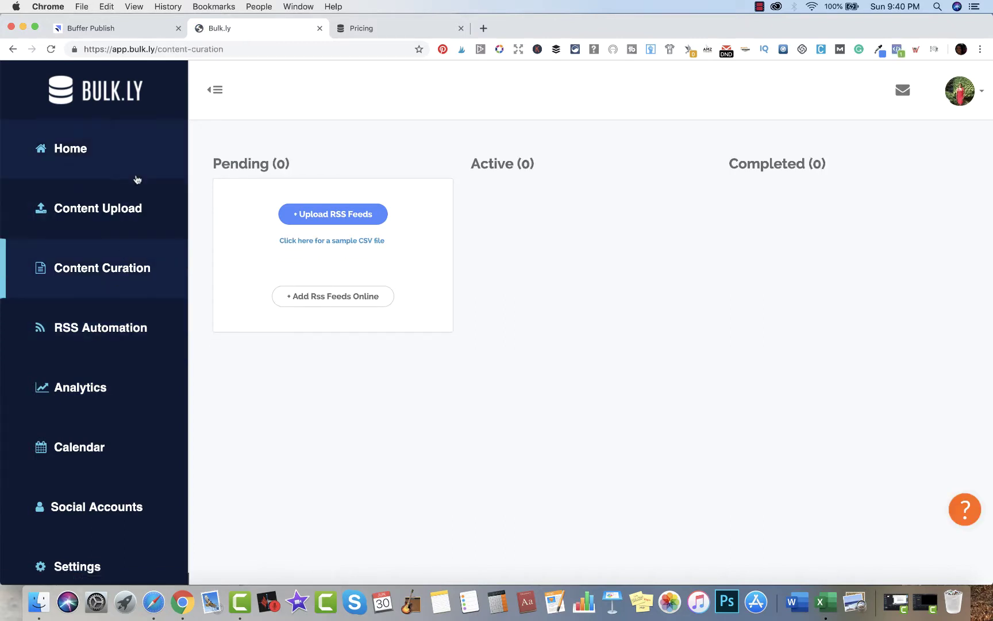
{"action": "left_click", "coordinate": [107, 275]}
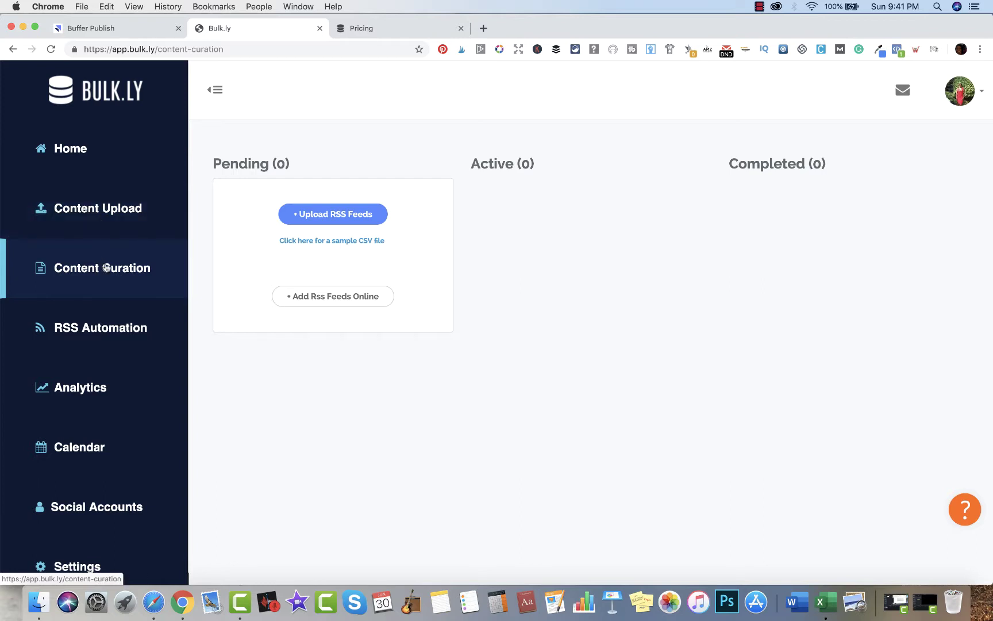
Step: Check Content Upload and the Buffer queue, then open the active Twitter group to review post statuses
{"action": "left_click", "coordinate": [114, 214]}
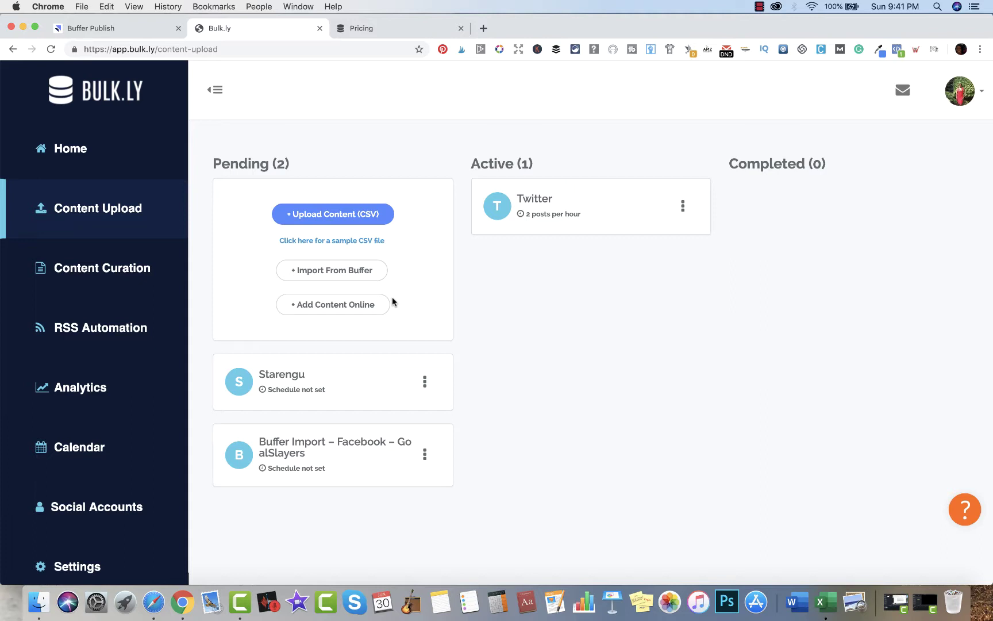
{"action": "left_click", "coordinate": [353, 224]}
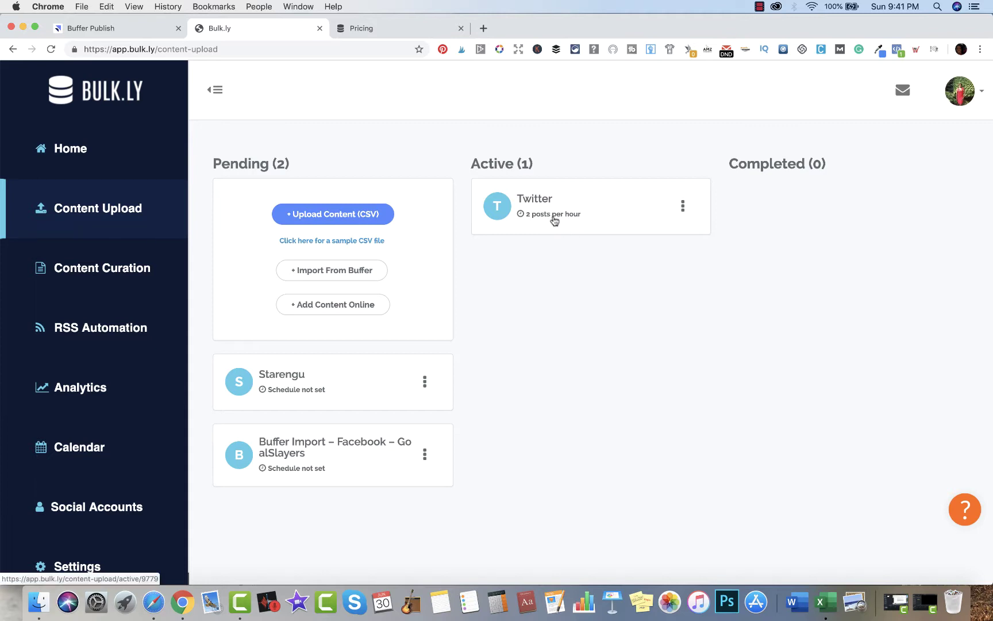
{"action": "left_click", "coordinate": [129, 30]}
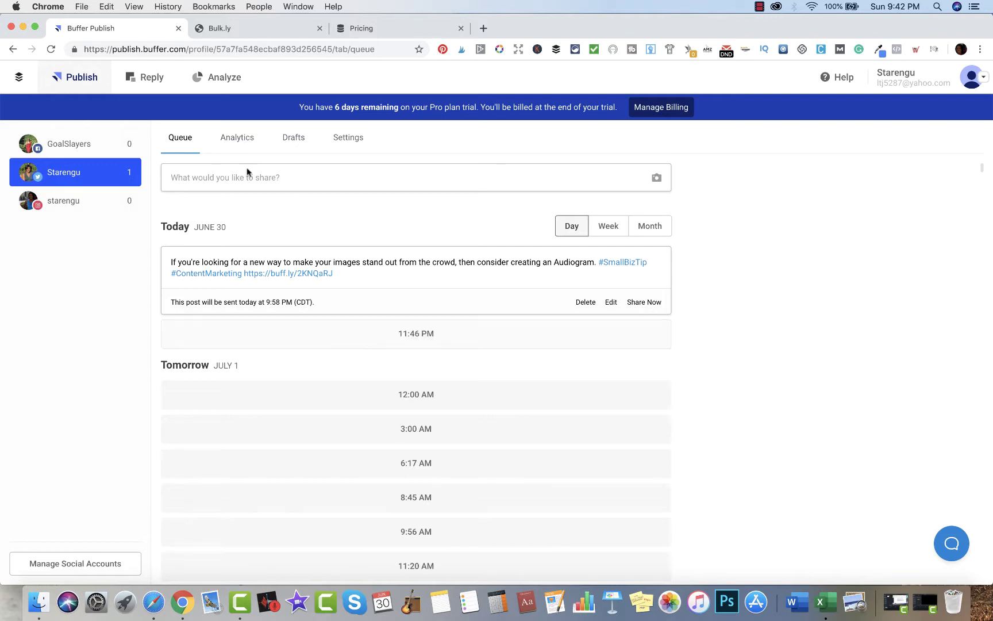
{"action": "left_click", "coordinate": [260, 31]}
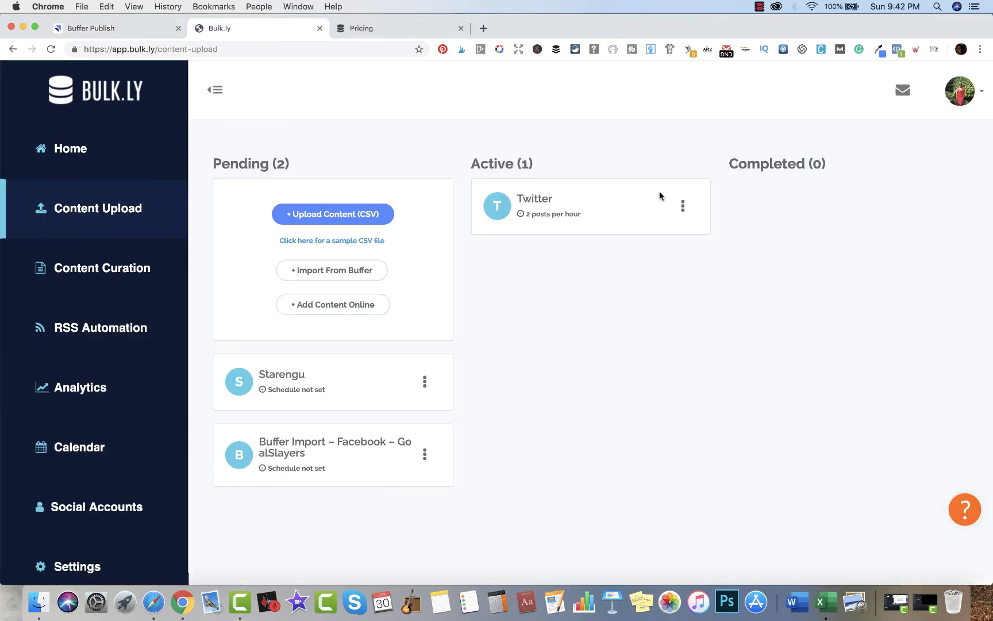
{"action": "left_click", "coordinate": [529, 203]}
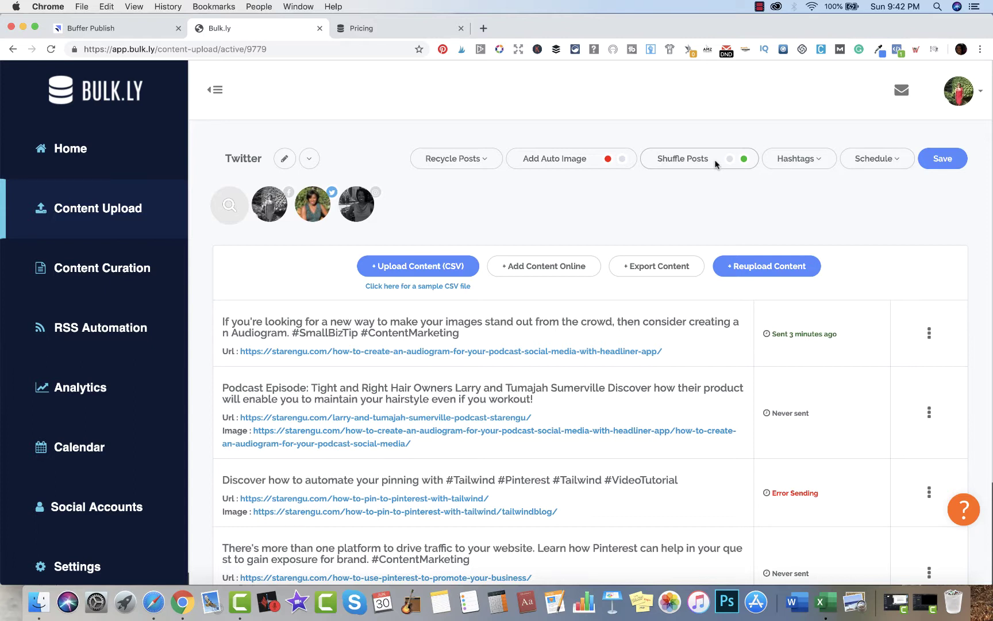
Step: Save the Twitter group's posting frequency as Hourly, 1X, then check the Buffer queue
{"action": "left_click", "coordinate": [874, 158]}
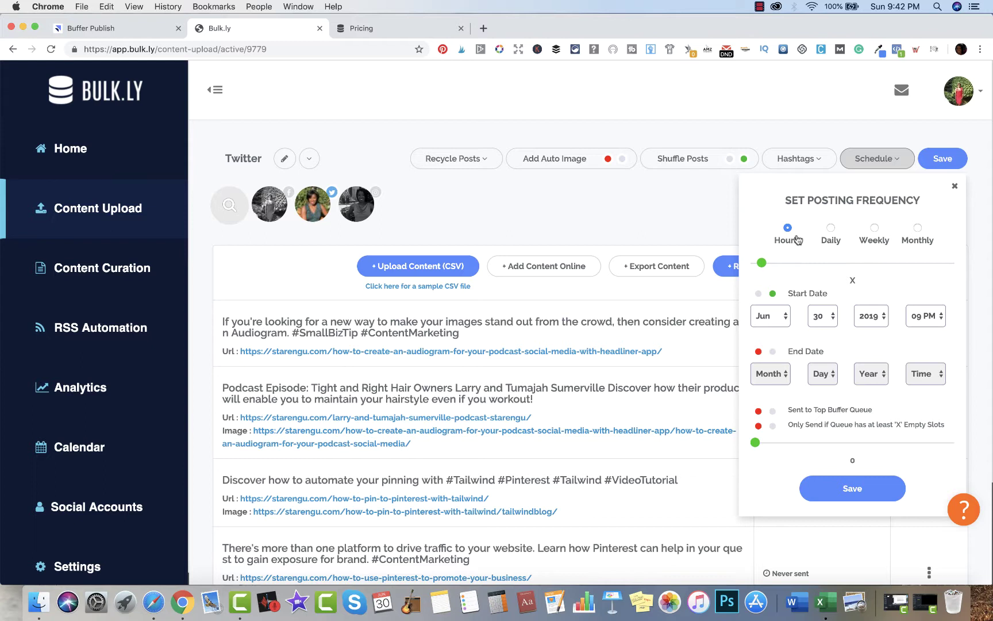
{"action": "left_click", "coordinate": [759, 263]}
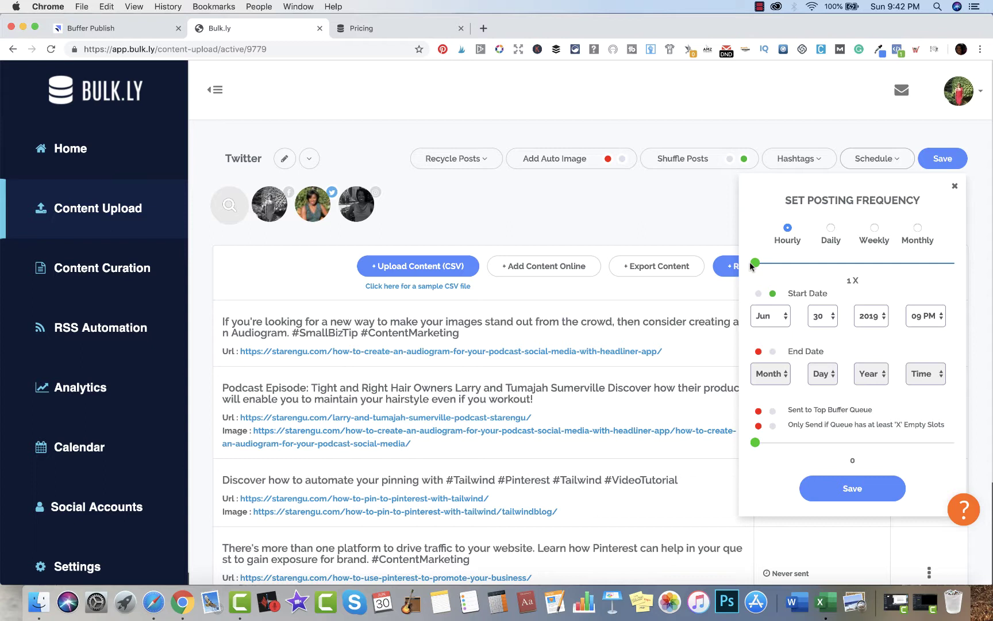
{"action": "left_click", "coordinate": [871, 483]}
{"action": "left_click", "coordinate": [147, 30]}
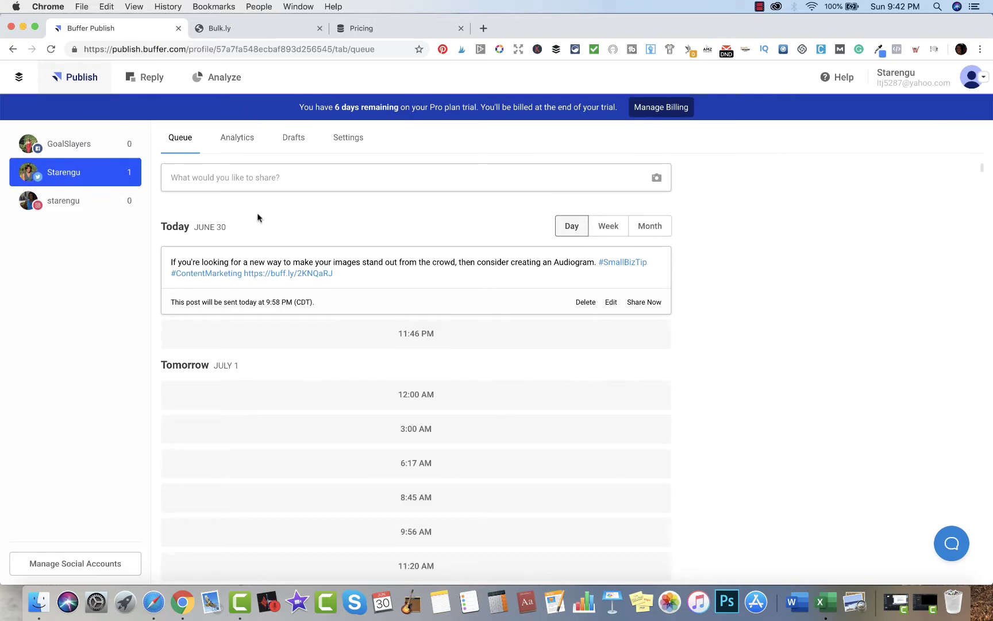
Step: Compare the Bulk.ly hourly schedule with the Buffer queue, ending on the Bulk.ly Twitter group
{"action": "left_click", "coordinate": [220, 33]}
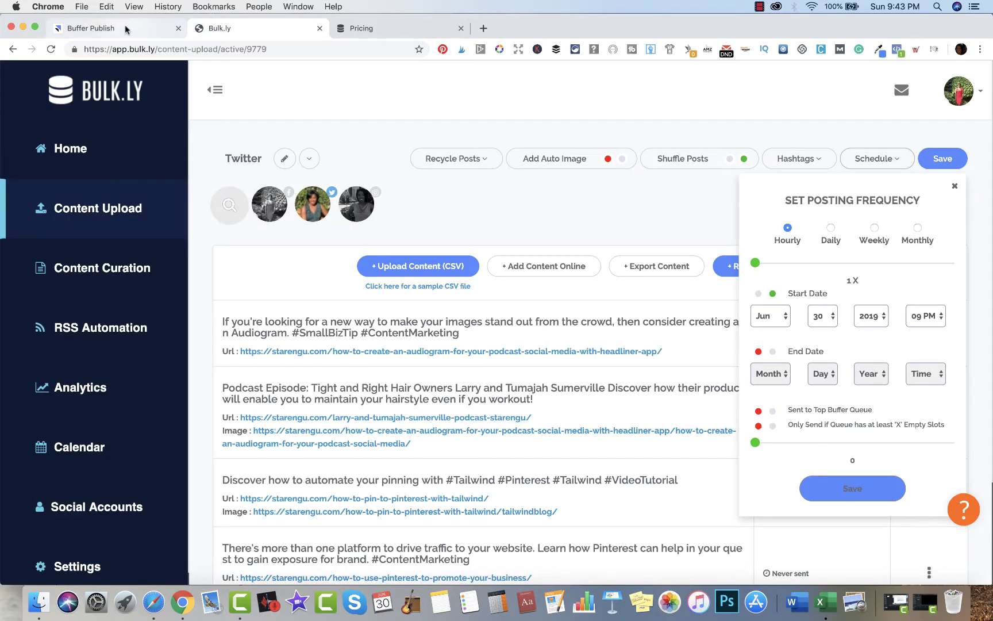
{"action": "left_click", "coordinate": [125, 27]}
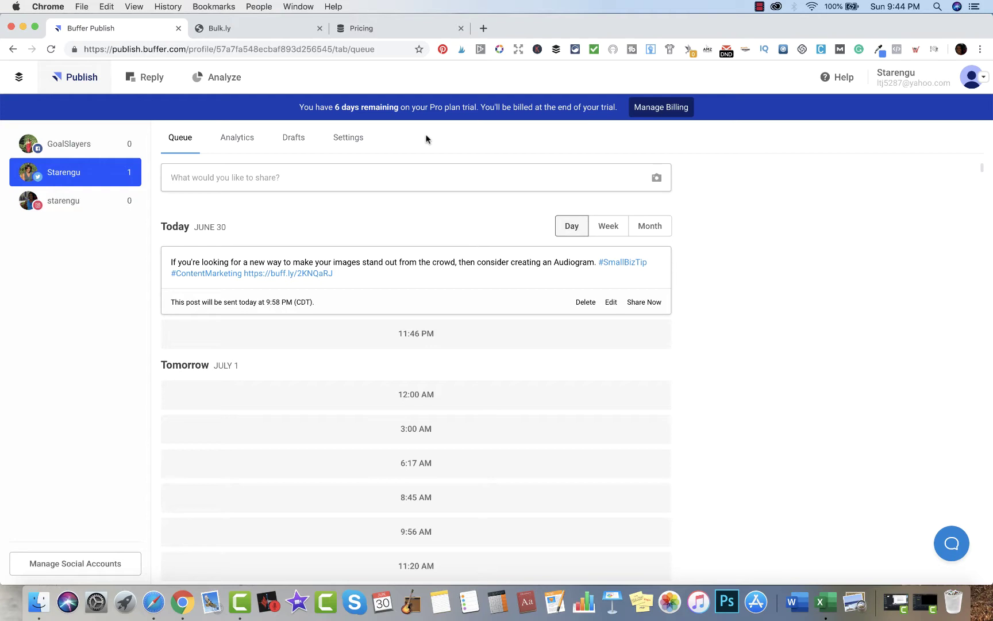
{"action": "left_click", "coordinate": [270, 31]}
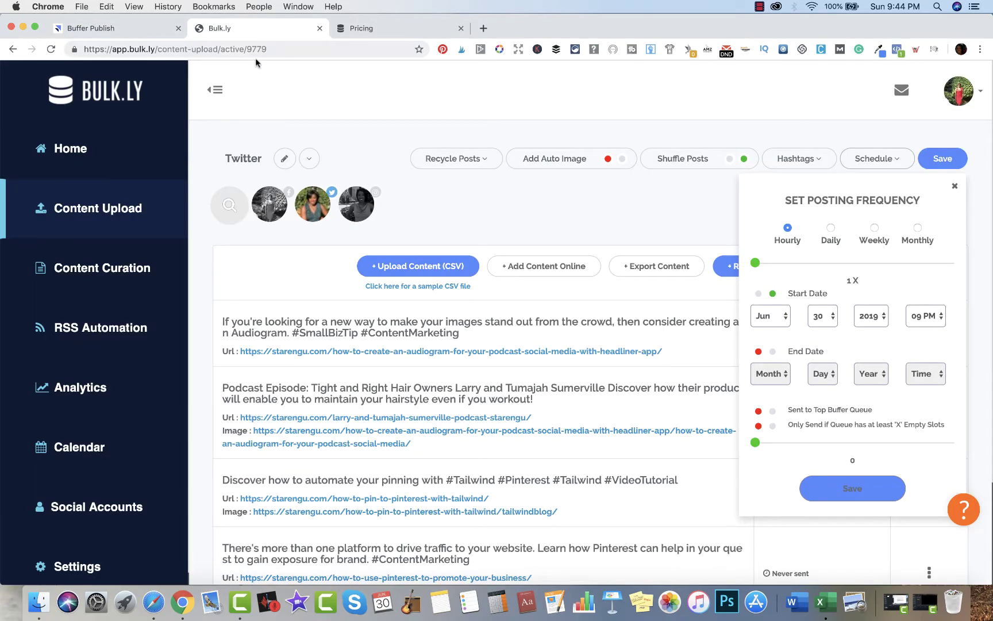